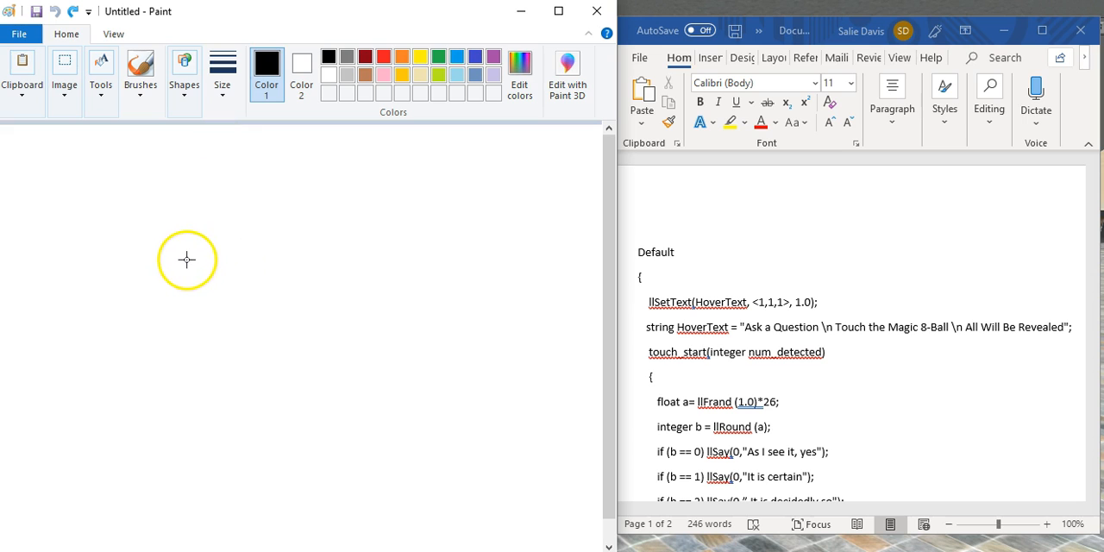
Draw a large circle containing two smaller stacked circles as a figure 8, and fill the area outside it black.
{"action": "mouse_move", "coordinate": [187, 259]}
{"action": "left_mouse_down"}
{"action": "mouse_move", "coordinate": [315, 376]}
{"action": "mouse_move", "coordinate": [313, 439]}
{"action": "mouse_move", "coordinate": [351, 436]}
{"action": "left_mouse_up"}
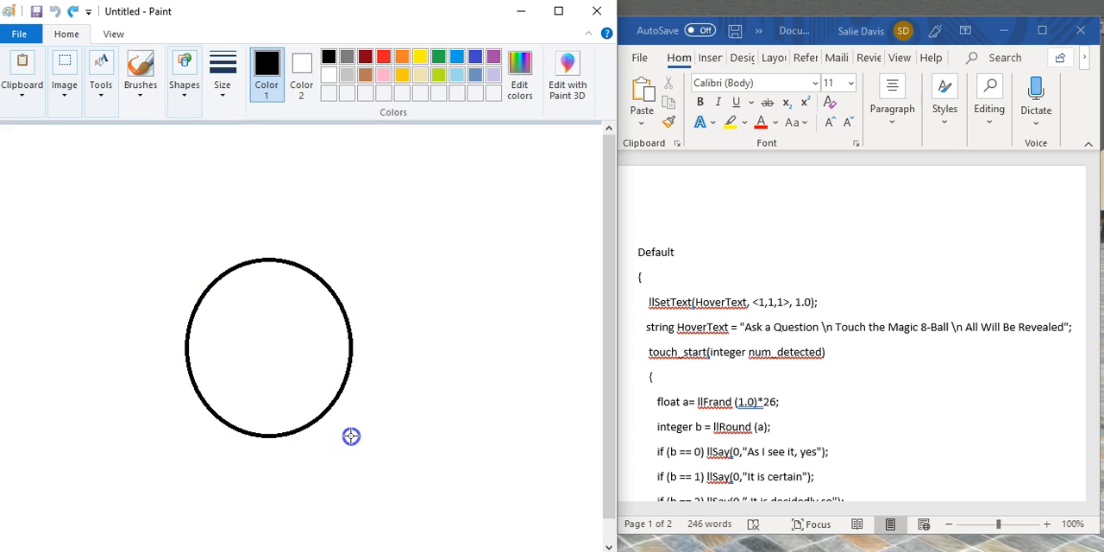
{"action": "left_click", "coordinate": [186, 95]}
{"action": "left_click", "coordinate": [217, 132]}
{"action": "mouse_move", "coordinate": [251, 300]}
{"action": "left_mouse_down"}
{"action": "mouse_move", "coordinate": [293, 345]}
{"action": "mouse_move", "coordinate": [245, 323]}
{"action": "left_mouse_up"}
{"action": "left_click_drag", "start_coordinate": [253, 341], "coordinate": [319, 411]}
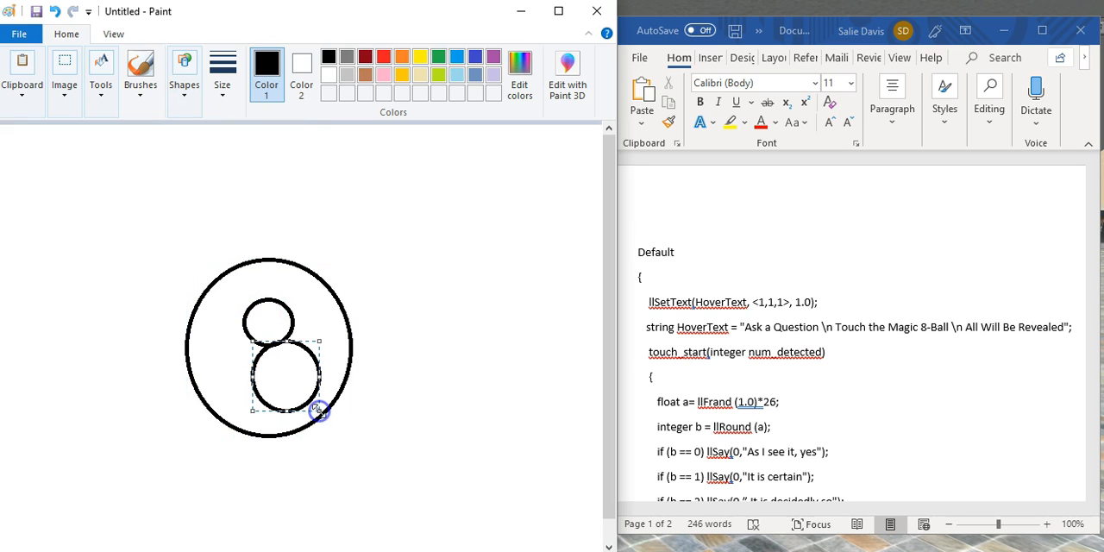
{"action": "left_click_drag", "start_coordinate": [318, 408], "coordinate": [312, 398]}
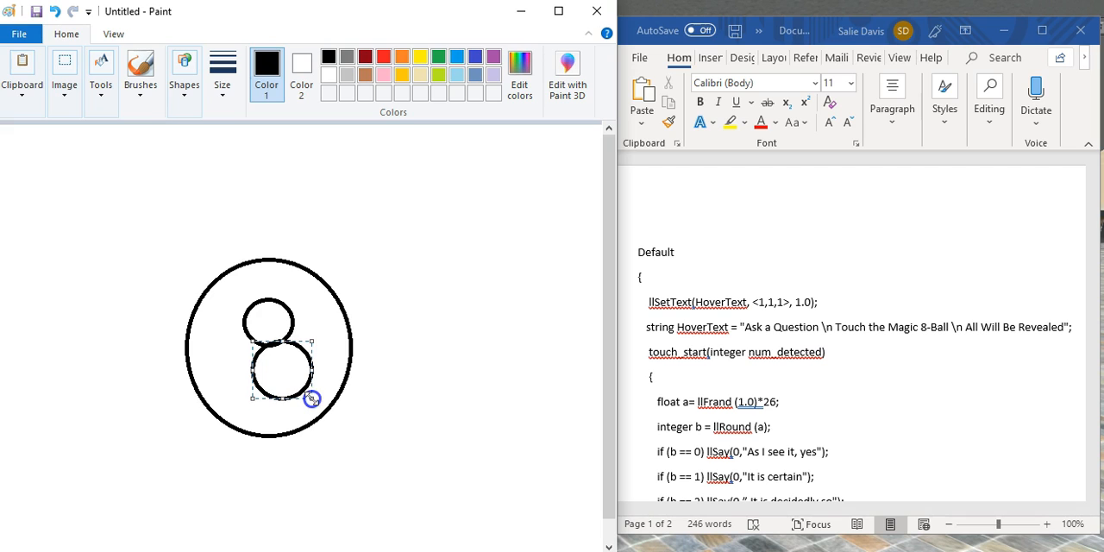
{"action": "left_click", "coordinate": [376, 323]}
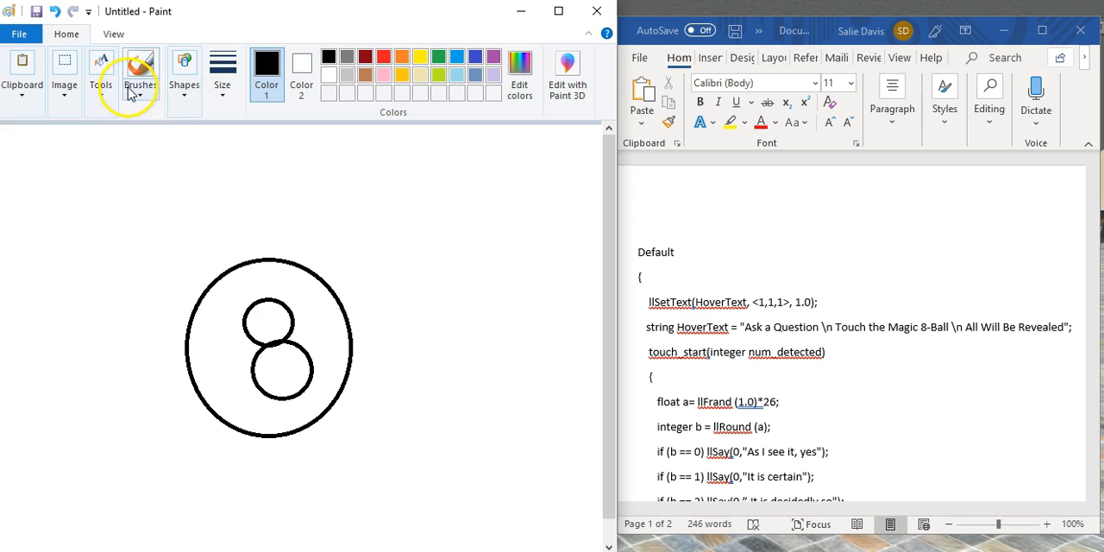
{"action": "left_click", "coordinate": [325, 220]}
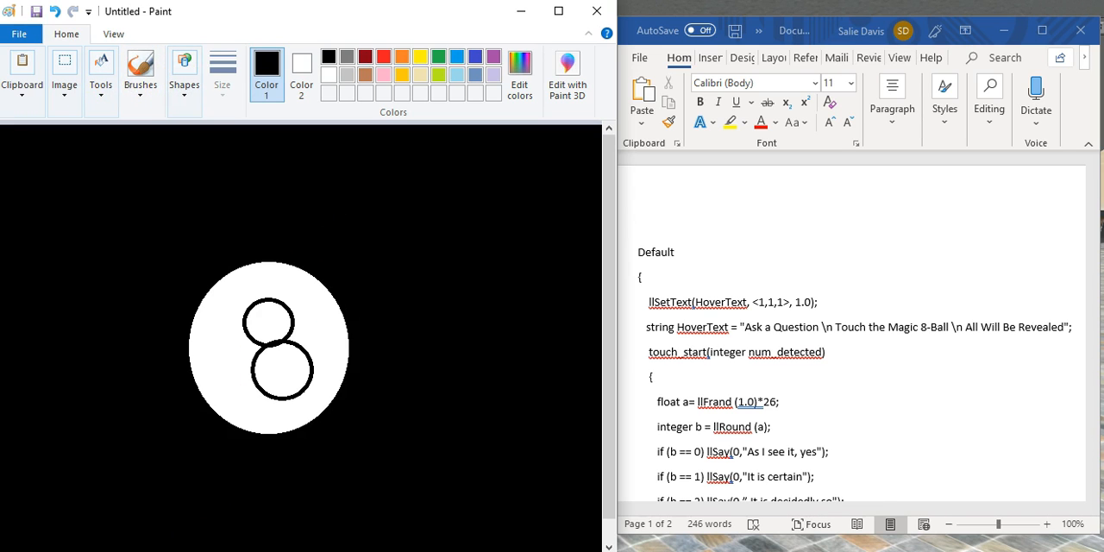
Open Snipping Tool and capture the 8-ball drawing together with its black surroundings.
{"action": "key", "text": "super+s"}
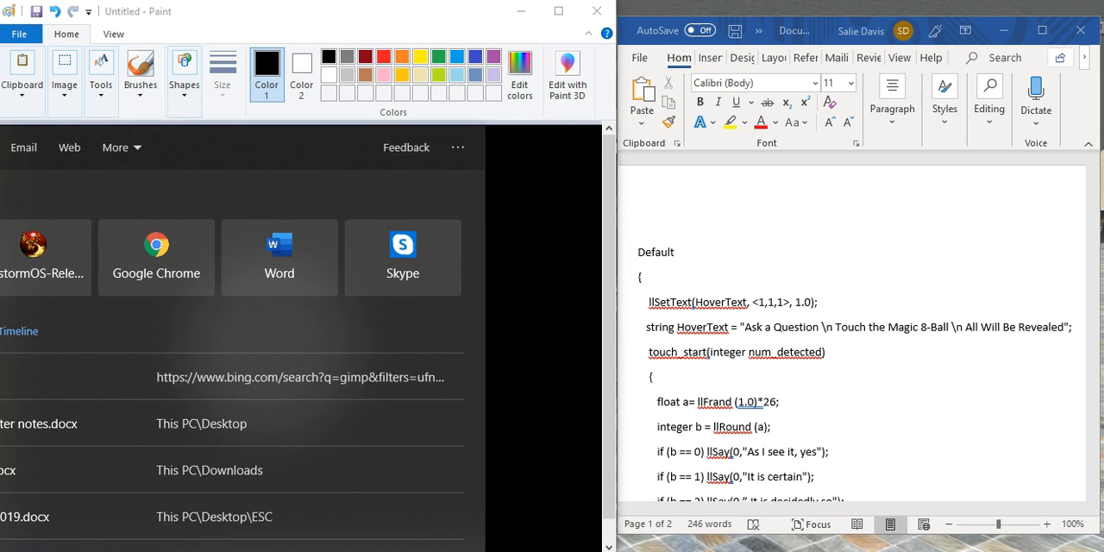
{"action": "type", "text": "g"}
{"action": "left_click", "coordinate": [12, 208]}
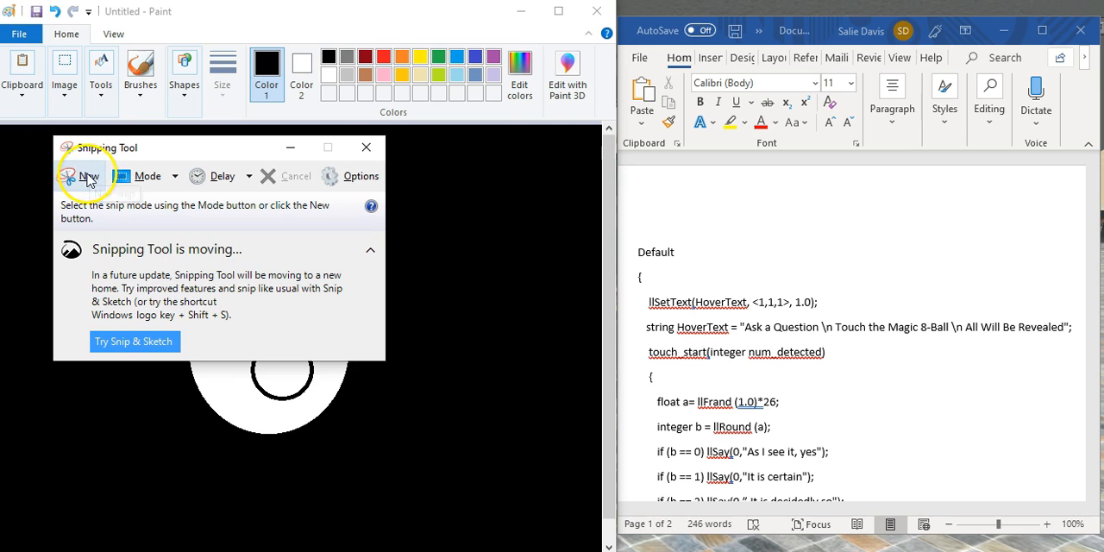
{"action": "left_click", "coordinate": [90, 176]}
{"action": "mouse_move", "coordinate": [10, 126]}
{"action": "left_mouse_down"}
{"action": "mouse_move", "coordinate": [316, 374]}
{"action": "mouse_move", "coordinate": [484, 551]}
{"action": "left_mouse_up"}
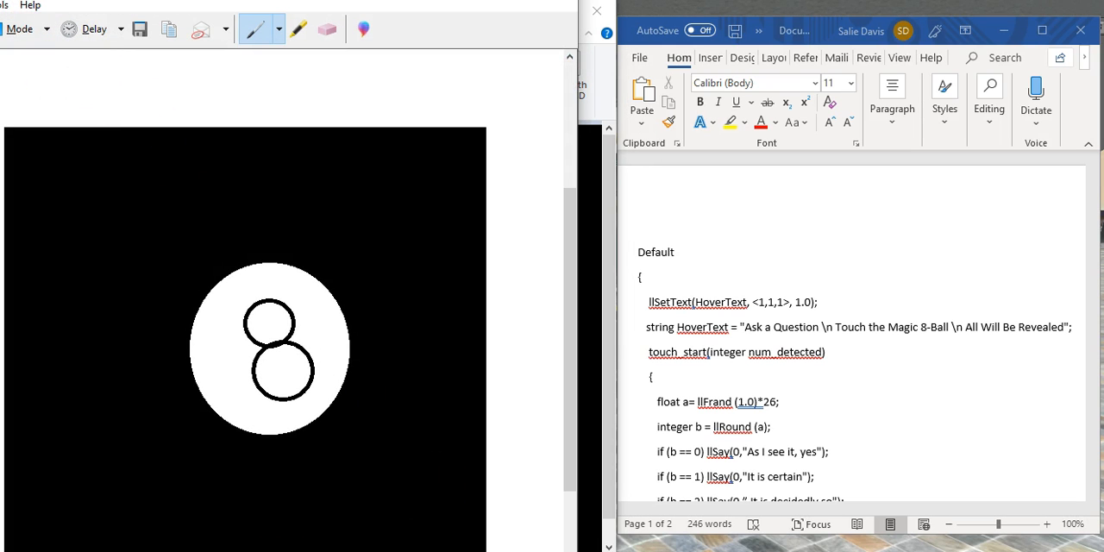
Save the captured image as "8 ball".
{"action": "key", "text": "ctrl+s"}
{"action": "type", "text": "8 ball"}
{"action": "left_click", "coordinate": [446, 385]}
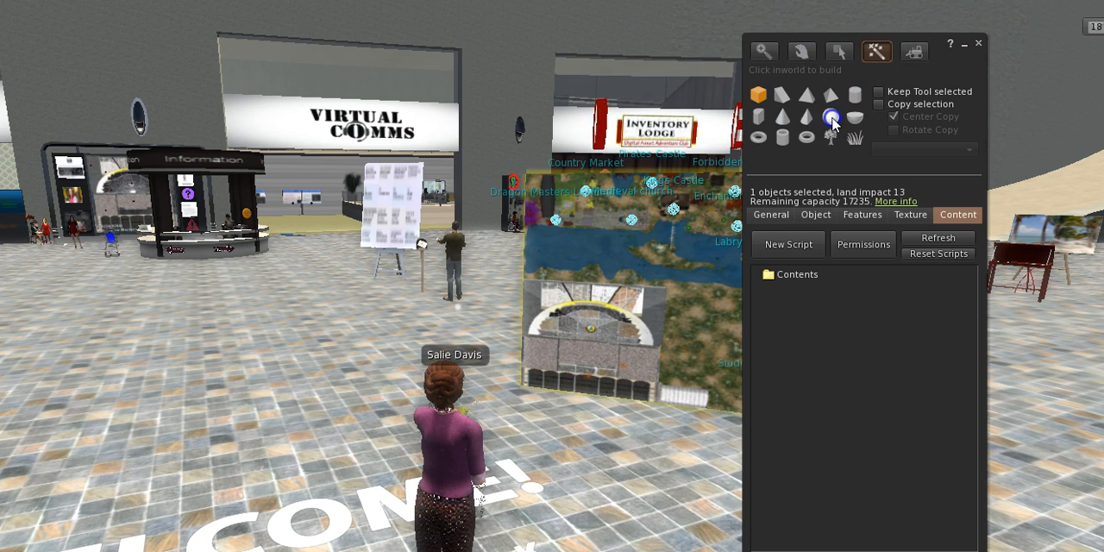
Create a sphere on the tiled plaza floor beside the avatar in the virtual world viewer.
{"action": "left_click", "coordinate": [833, 121]}
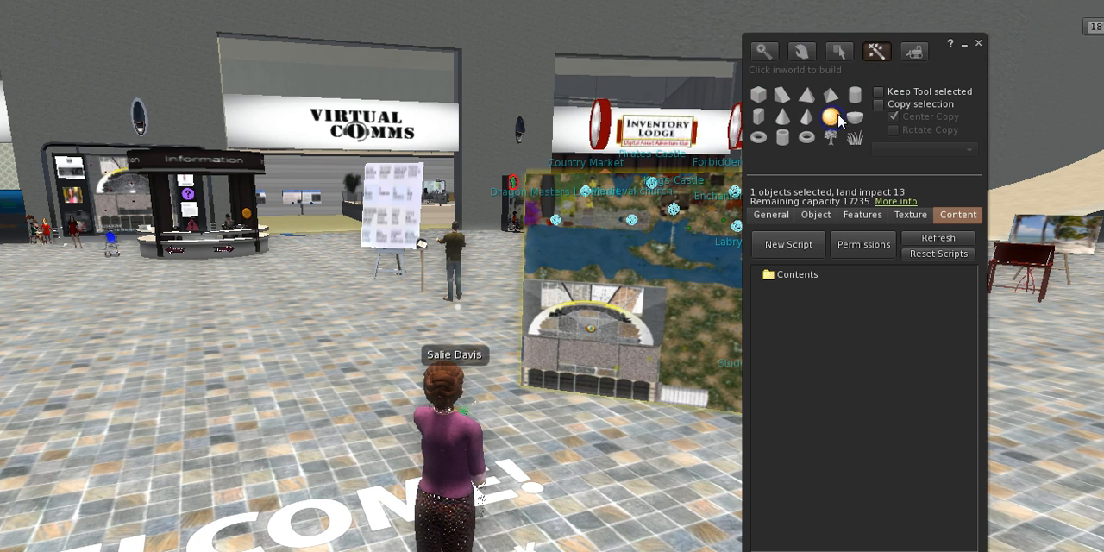
{"action": "left_click", "coordinate": [313, 447]}
{"action": "key", "text": "Escape"}
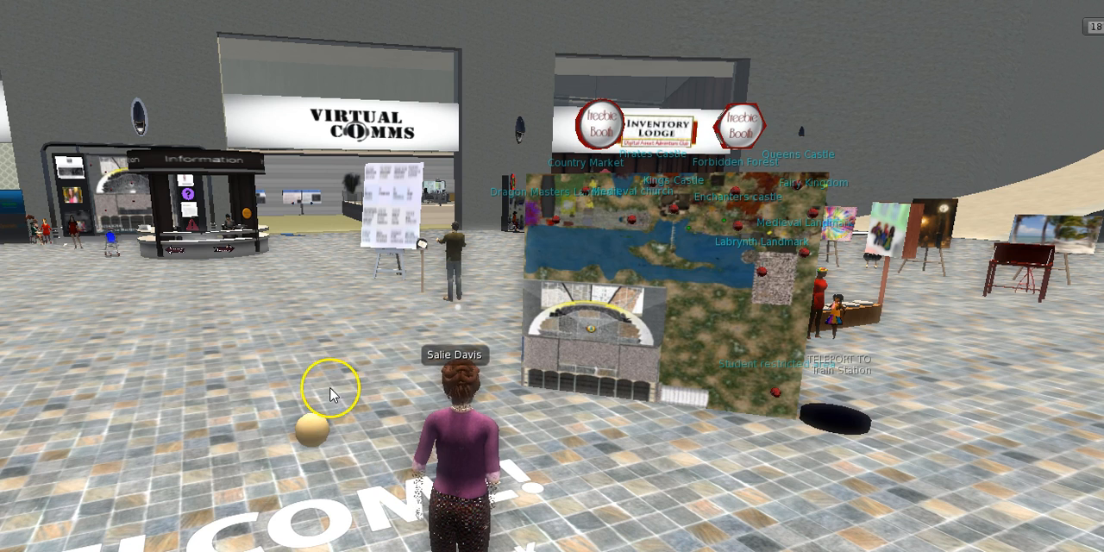
Edit the new sphere and apply the saved 8 ball image to it as a local texture.
{"action": "right_click", "coordinate": [313, 433]}
{"action": "left_click", "coordinate": [345, 481]}
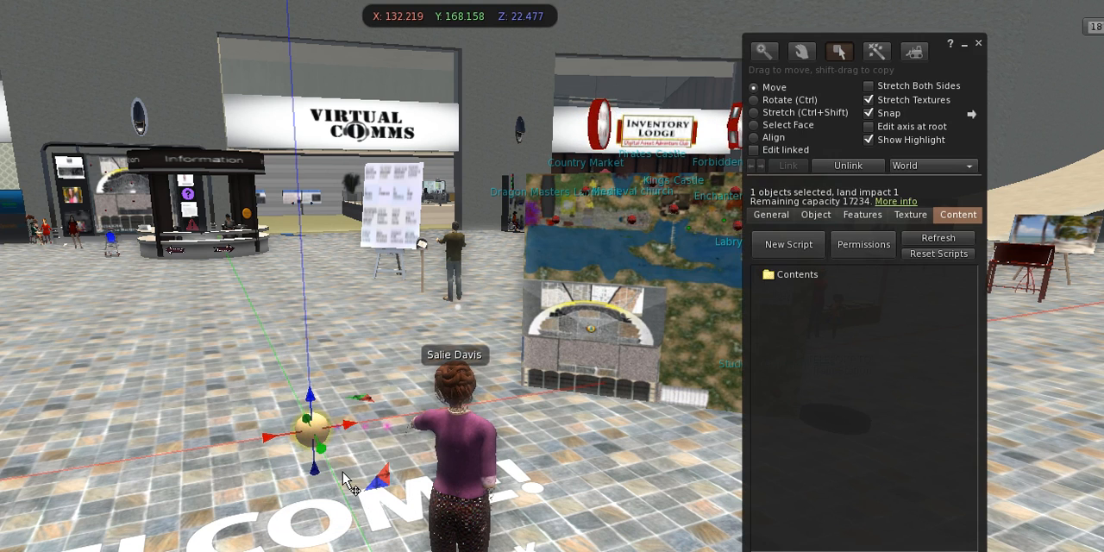
{"action": "left_click", "coordinate": [908, 221]}
{"action": "left_click", "coordinate": [775, 335]}
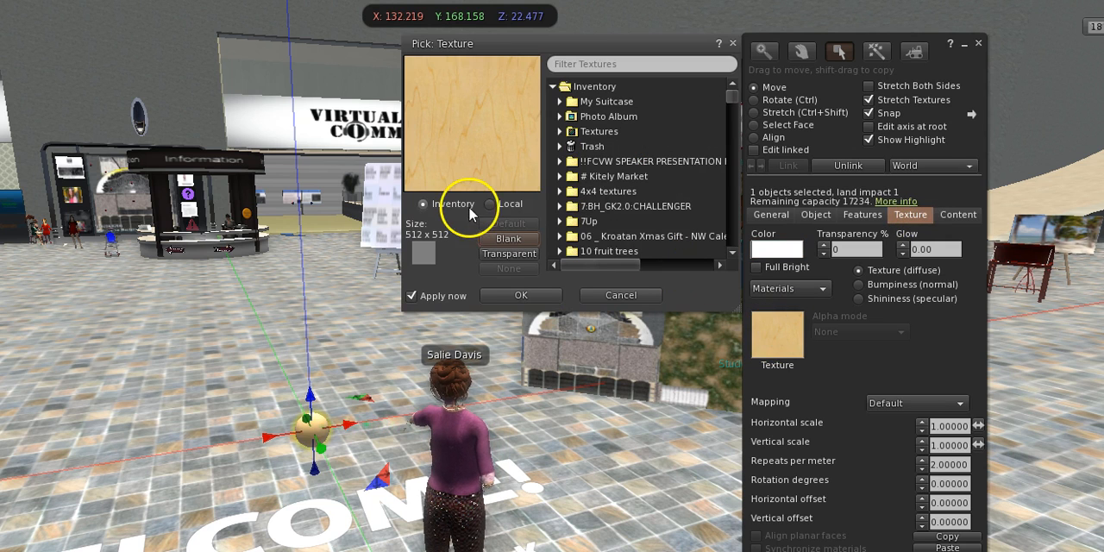
{"action": "left_click", "coordinate": [490, 204]}
{"action": "left_click", "coordinate": [508, 224]}
{"action": "left_click", "coordinate": [2, 200]}
{"action": "left_click", "coordinate": [318, 334]}
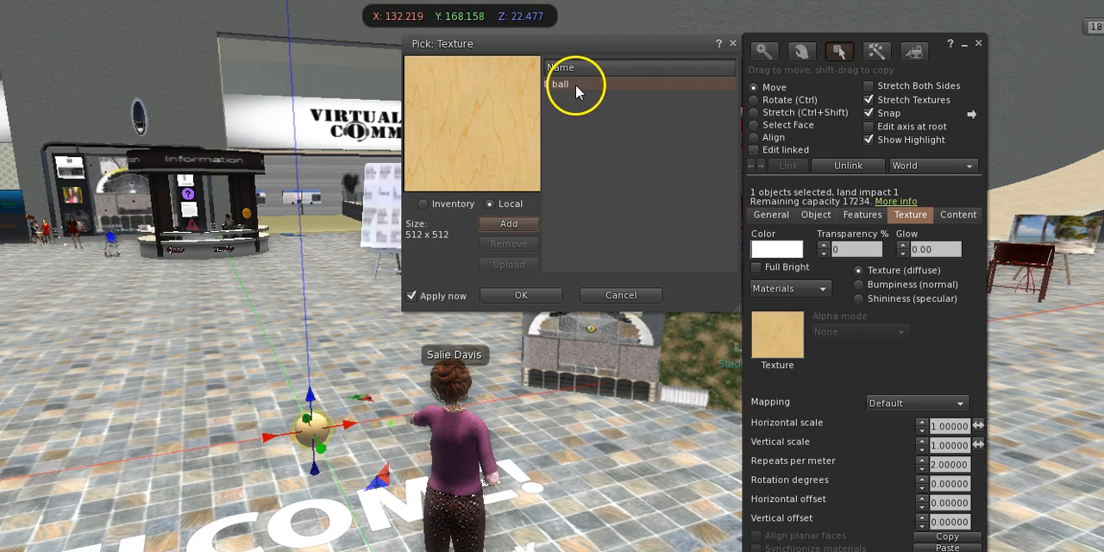
{"action": "left_click", "coordinate": [577, 86]}
Upload the local 8 ball texture and find the uploaded copy in the inventory for the sphere.
{"action": "left_click", "coordinate": [509, 264]}
{"action": "left_click", "coordinate": [410, 479]}
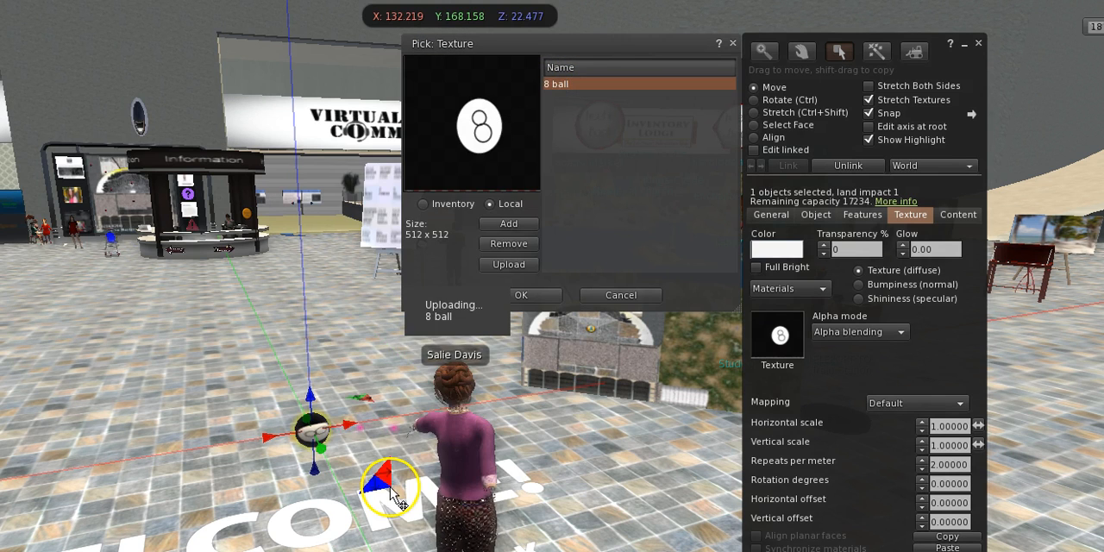
{"action": "left_click", "coordinate": [423, 205]}
{"action": "type", "text": "8 bal"}
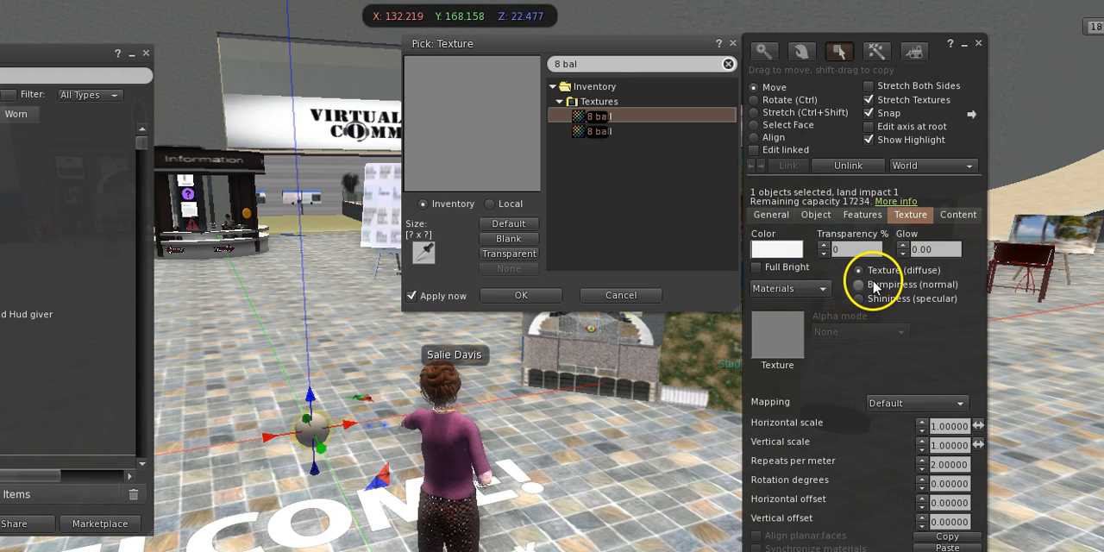
Close the inventory, return to the diffuse texture settings and stretch the sphere to 1.740 on all three axes.
{"action": "left_click", "coordinate": [858, 299]}
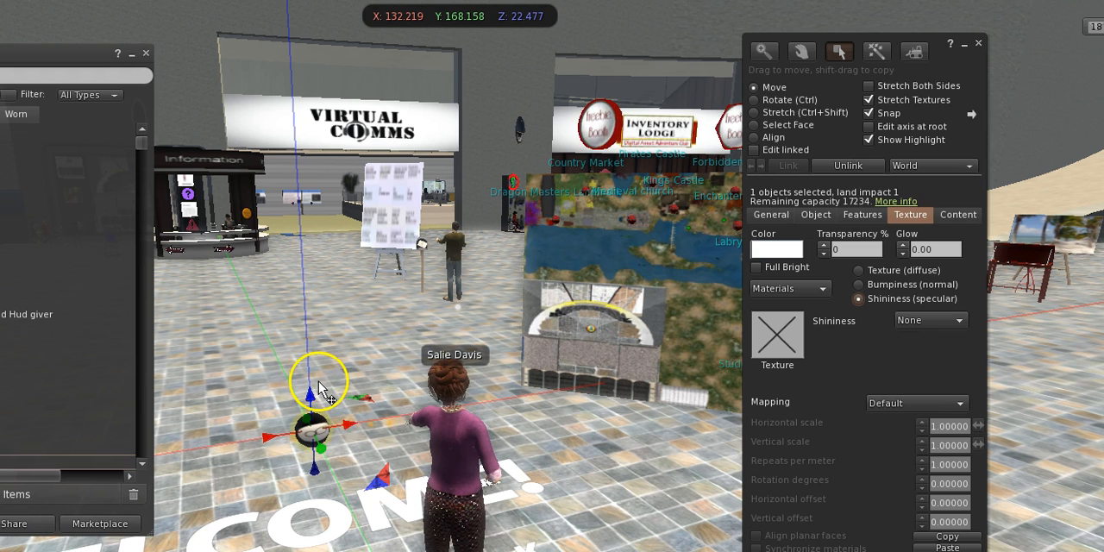
{"action": "key", "text": "ctrl+i"}
{"action": "left_click", "coordinate": [859, 270]}
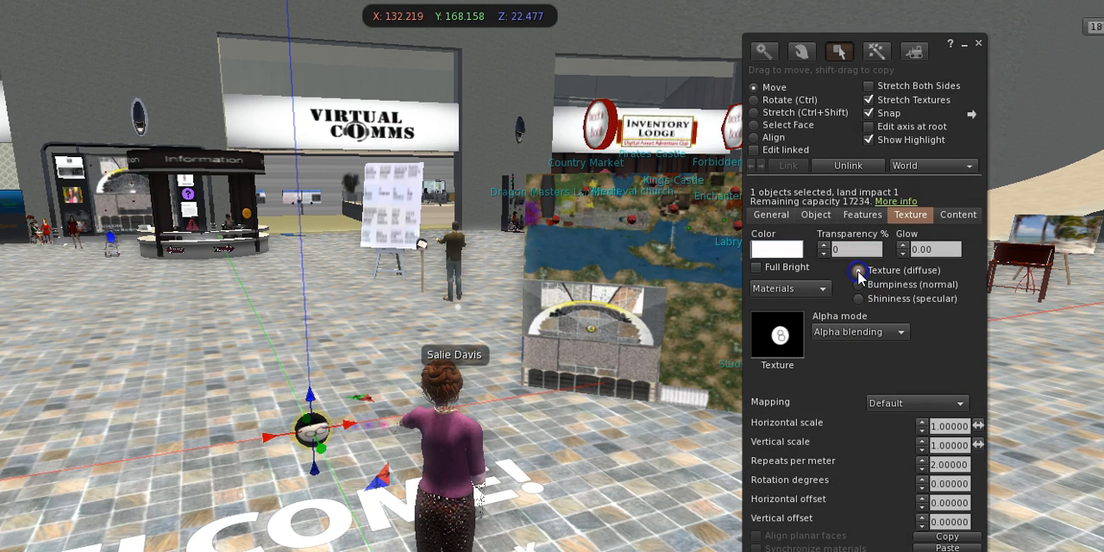
{"action": "left_click_drag", "start_coordinate": [326, 407], "coordinate": [394, 314], "text": "ctrl+shift"}
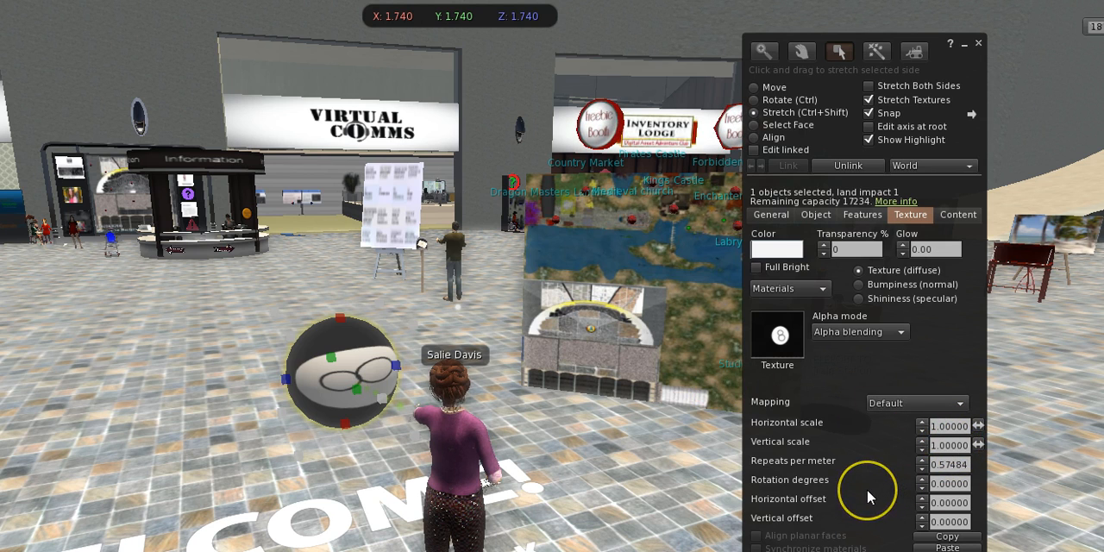
Return the texture's horizontal offset to 0 and raise its vertical scale to at least 1.7 to reshape the 8.
{"action": "left_click", "coordinate": [922, 496]}
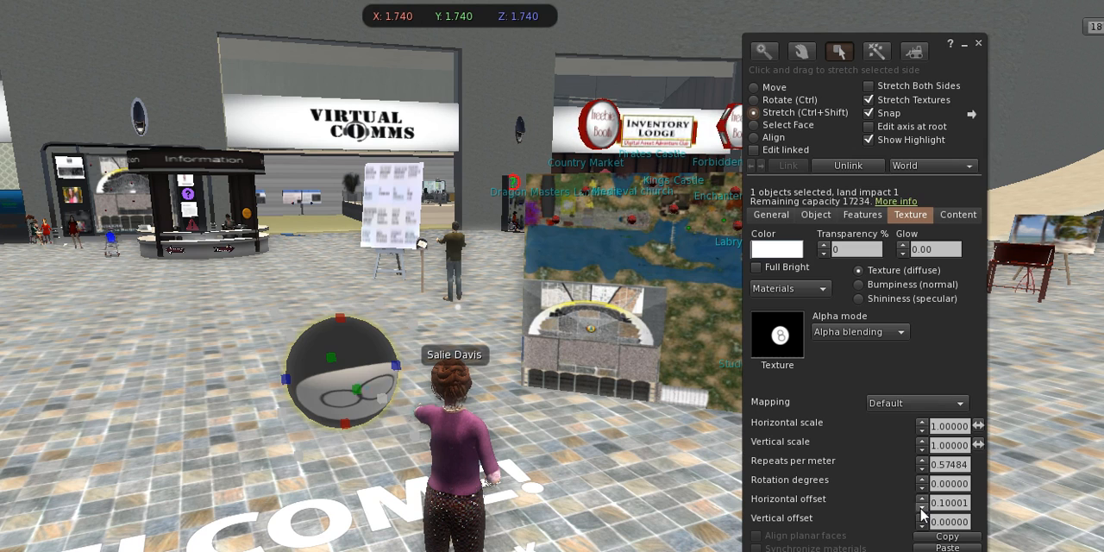
{"action": "left_click", "coordinate": [922, 507]}
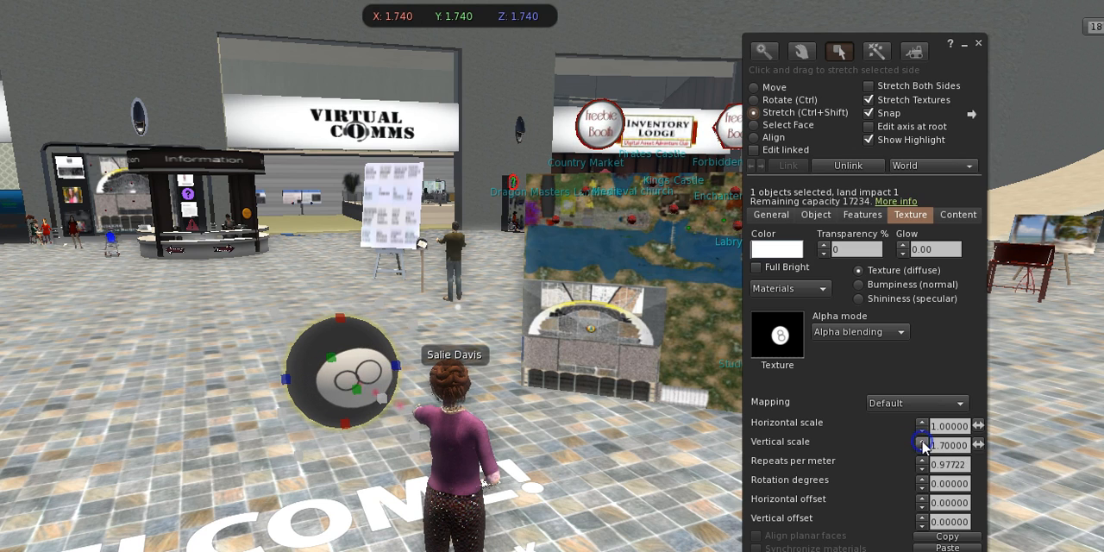
{"action": "left_click", "coordinate": [922, 442]}
{"action": "left_click", "coordinate": [922, 441]}
{"action": "left_click", "coordinate": [922, 442]}
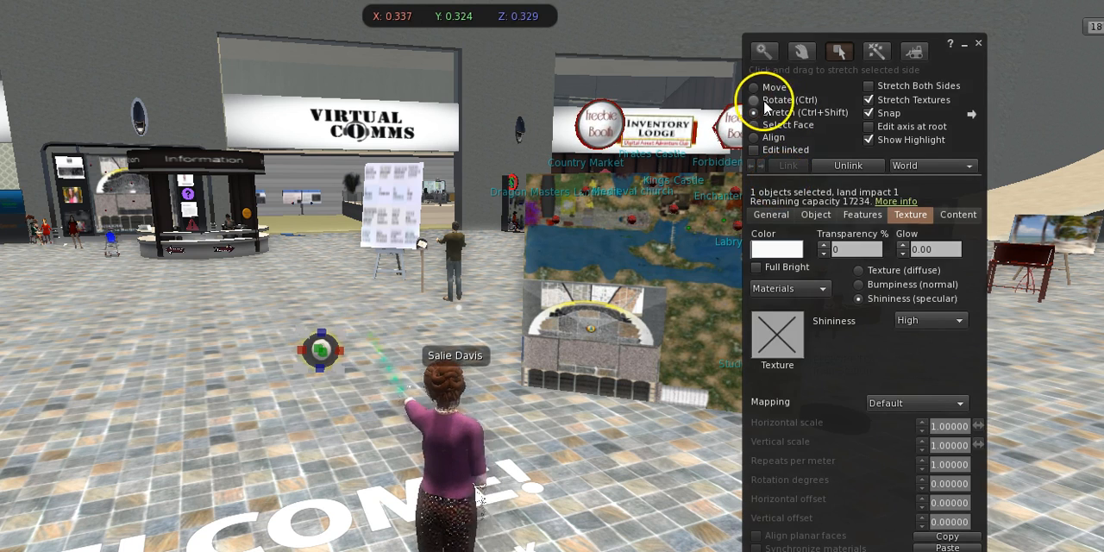
Rotate the ball to about X 340.5, Y 10.1, Z 160.65 so the 8 faces the viewer.
{"action": "left_click", "coordinate": [757, 100]}
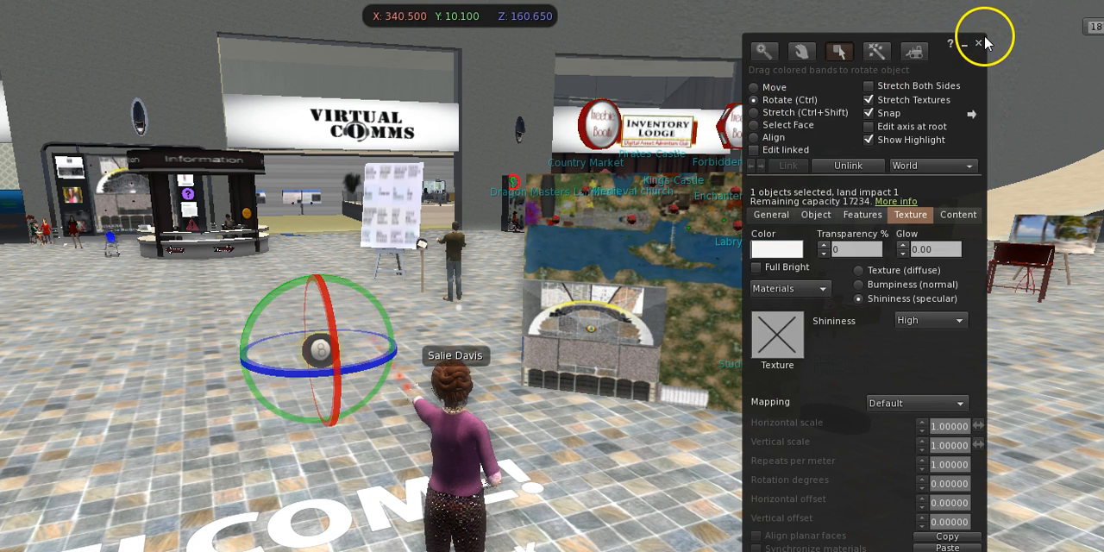
Allow anyone to copy the ball, grant the next owner modify and copy rights, and name it "Magic 8 ball".
{"action": "left_click", "coordinate": [770, 214]}
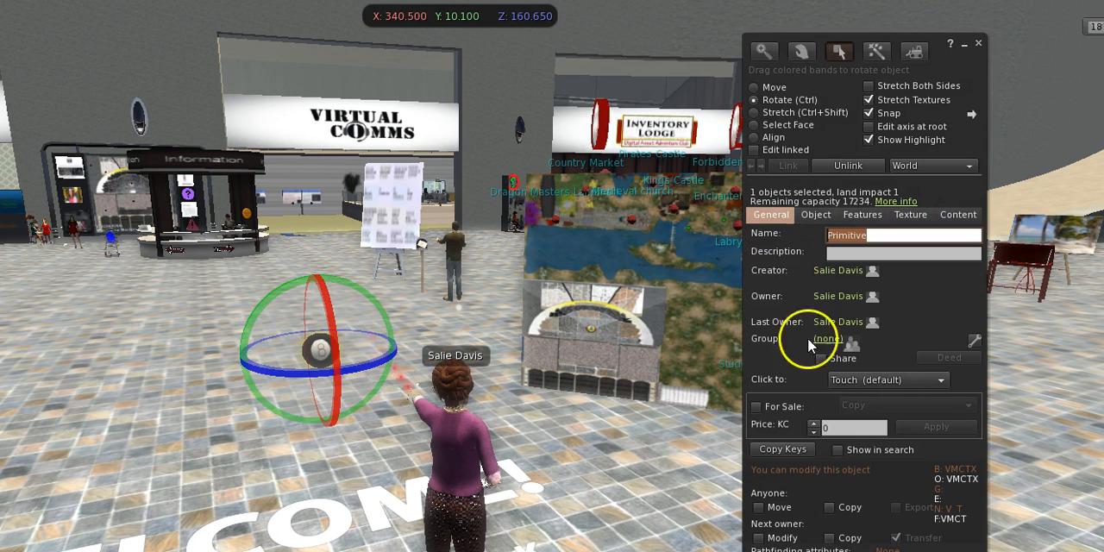
{"action": "left_click", "coordinate": [829, 509]}
{"action": "left_click", "coordinate": [759, 538]}
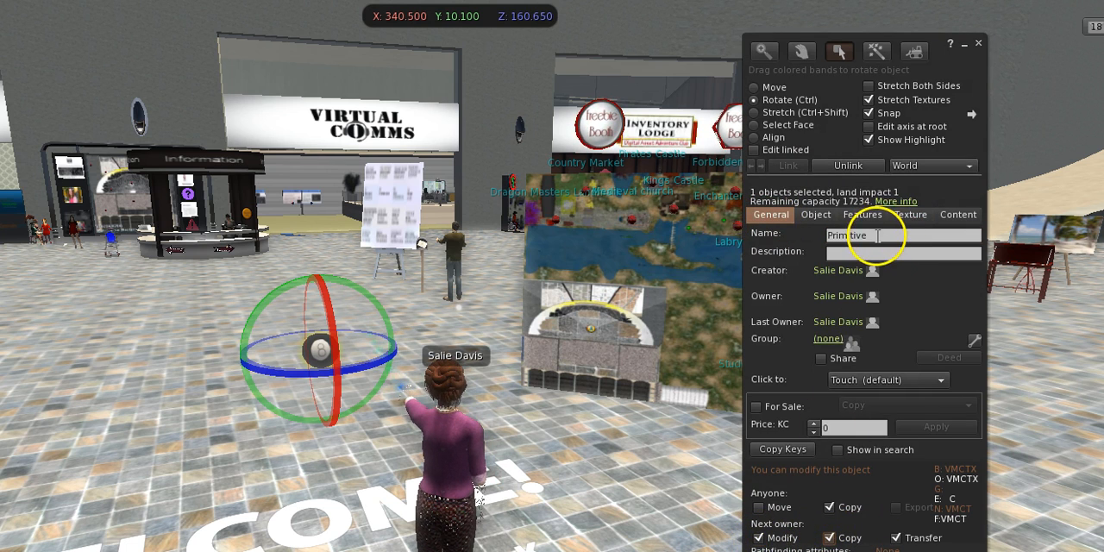
{"action": "left_click", "coordinate": [877, 235]}
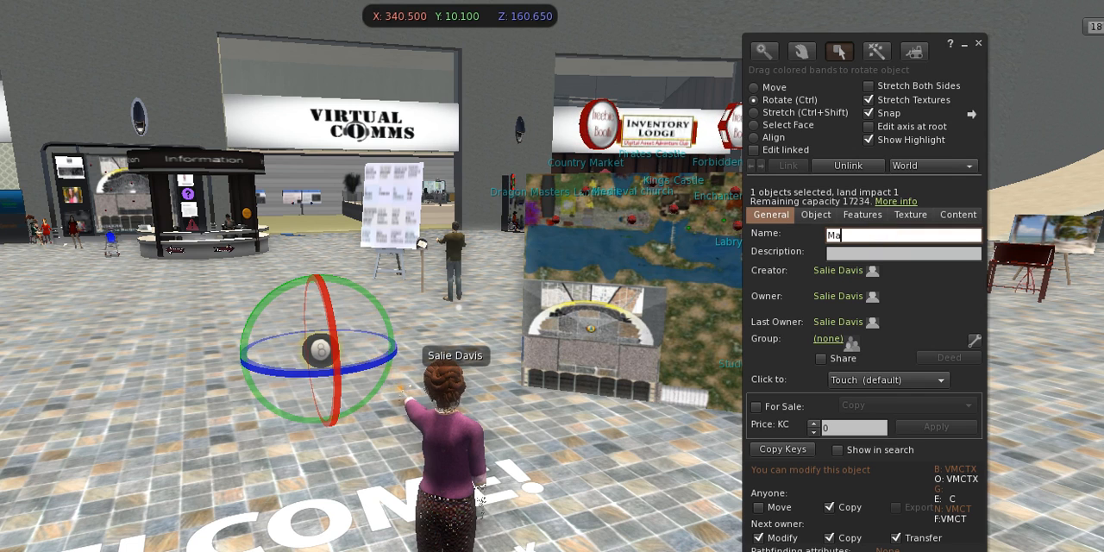
{"action": "type", "text": "Magic 8 ball"}
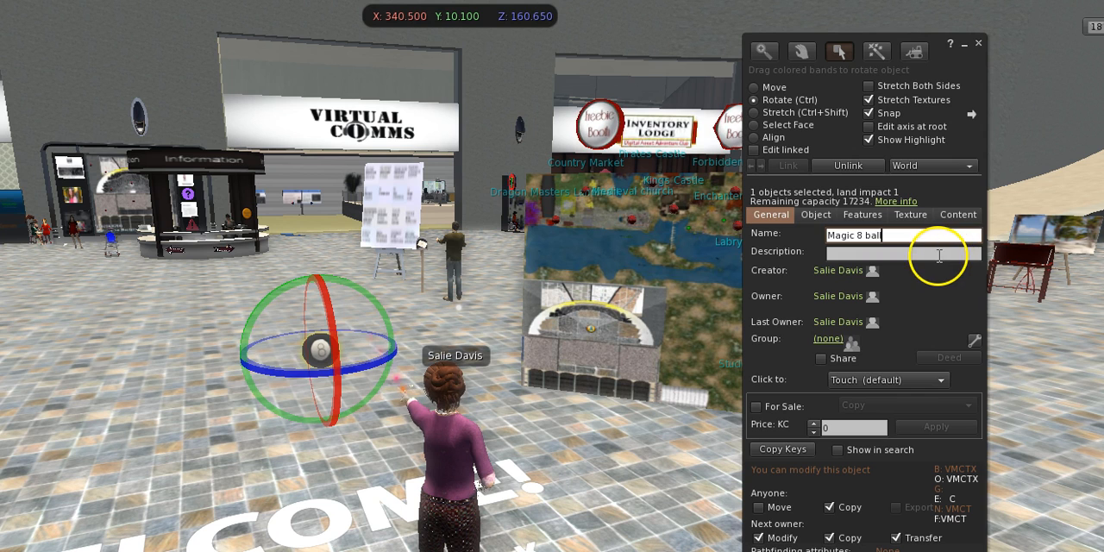
Add a new script to the ball's contents.
{"action": "left_click", "coordinate": [960, 215]}
{"action": "left_click", "coordinate": [783, 246]}
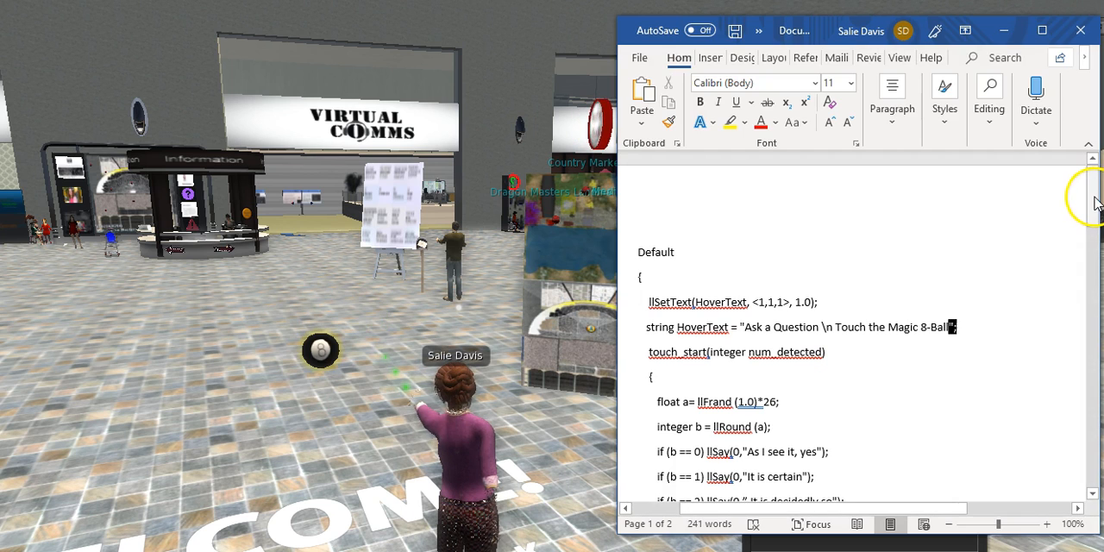
Review the 8-ball script in the Word document, from the HoverText lines through the numbered llSay answers to the closing braces.
{"action": "left_click_drag", "start_coordinate": [1092, 204], "coordinate": [1093, 246]}
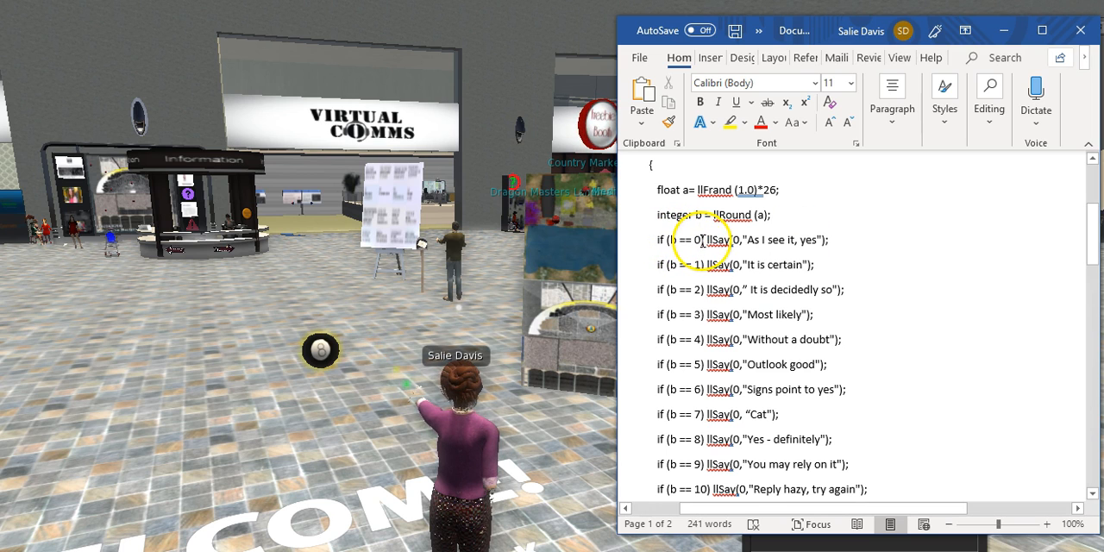
{"action": "left_click_drag", "start_coordinate": [1095, 240], "coordinate": [1078, 369]}
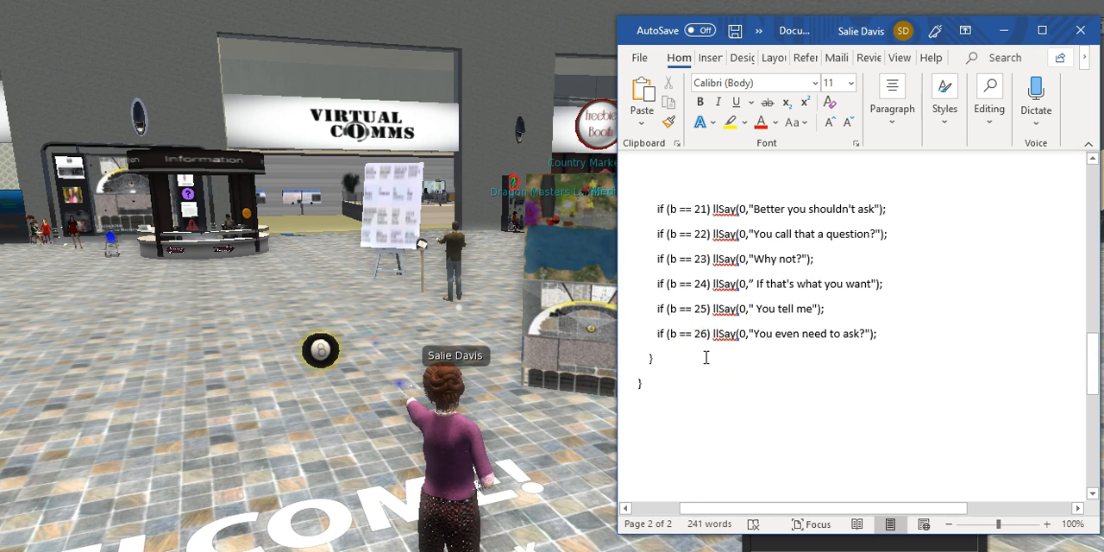
{"action": "left_click_drag", "start_coordinate": [1098, 380], "coordinate": [1095, 207]}
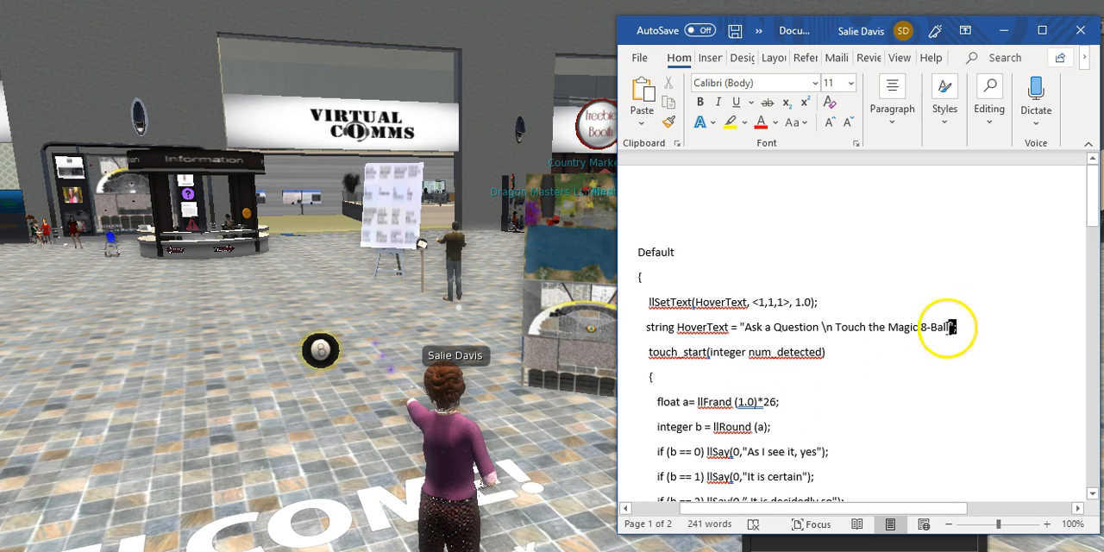
{"action": "left_click_drag", "start_coordinate": [1092, 214], "coordinate": [1084, 382]}
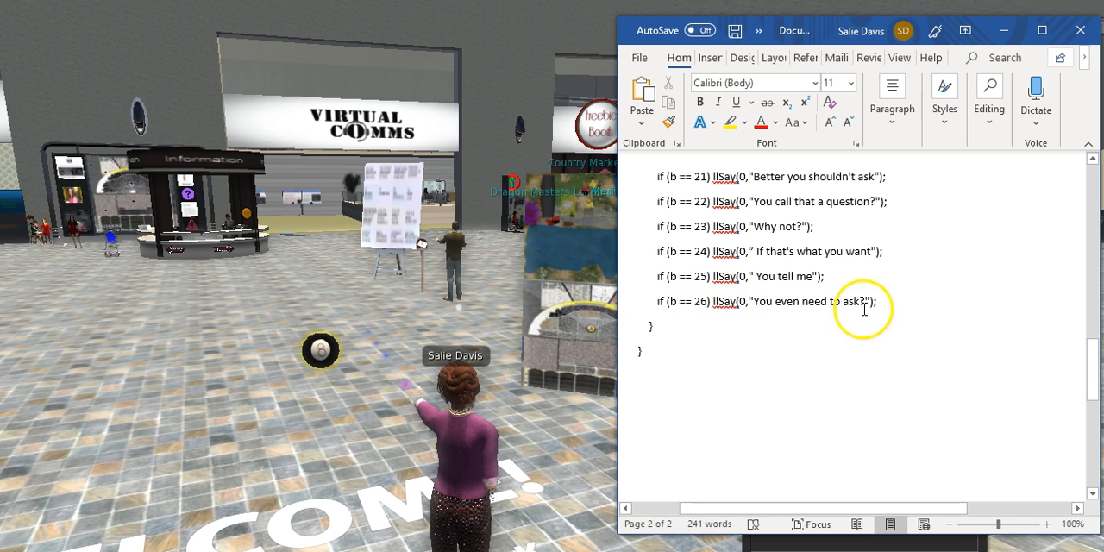
{"action": "left_click_drag", "start_coordinate": [1092, 375], "coordinate": [1092, 207]}
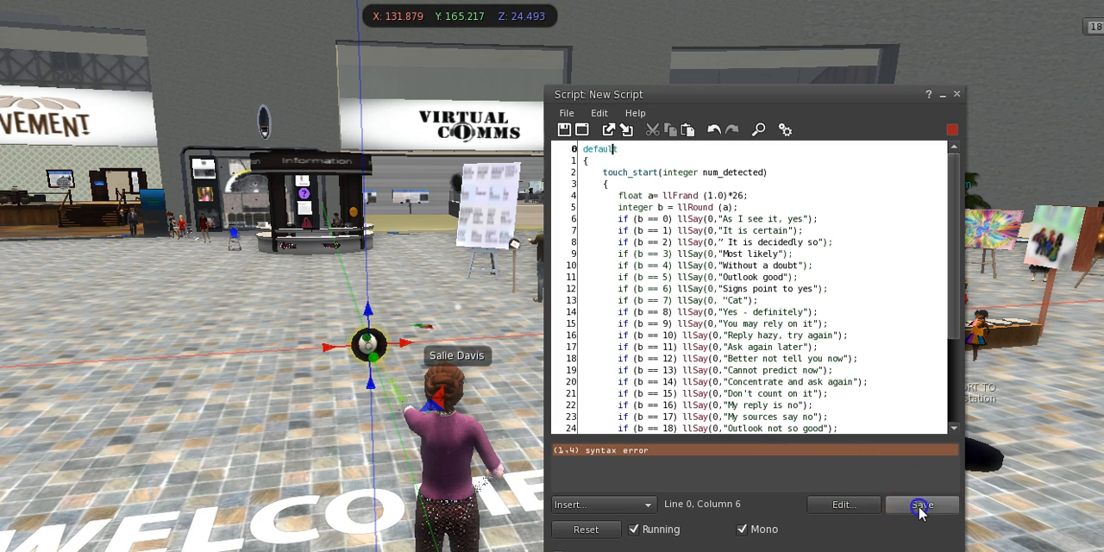
Save the ball's script and replace the curly opening quotes before "It is decidedly so" and "Cat" with straight quotes.
{"action": "left_click", "coordinate": [920, 507]}
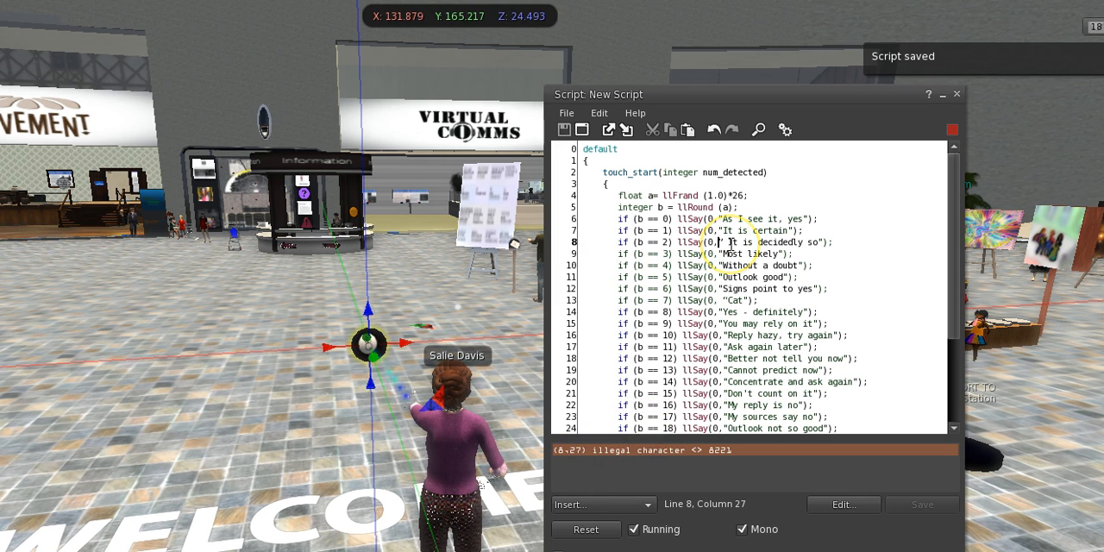
{"action": "key", "text": "Delete"}
{"action": "type", "text": "\""}
{"action": "left_click", "coordinate": [936, 505]}
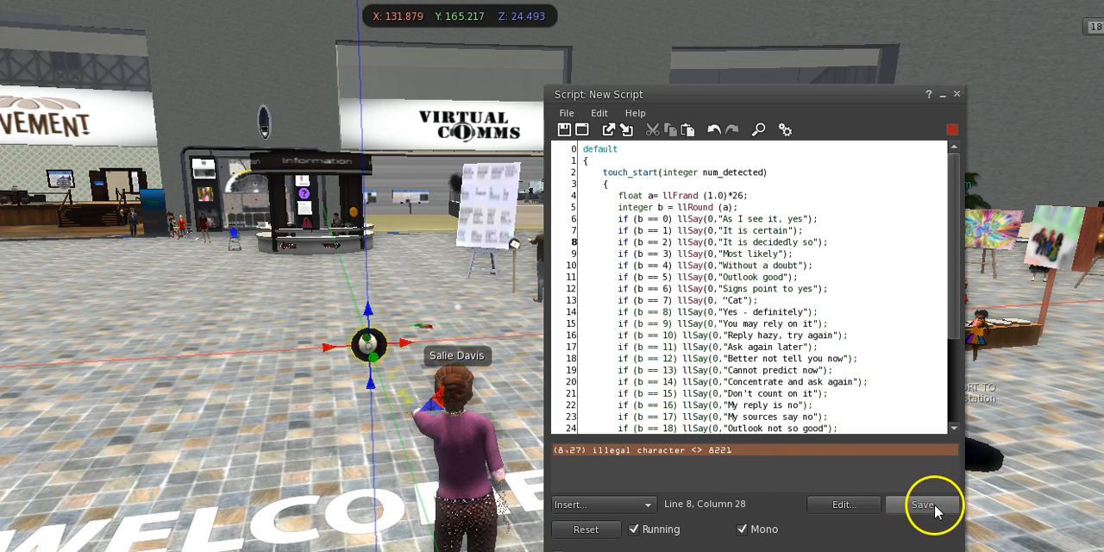
{"action": "key", "text": "Delete"}
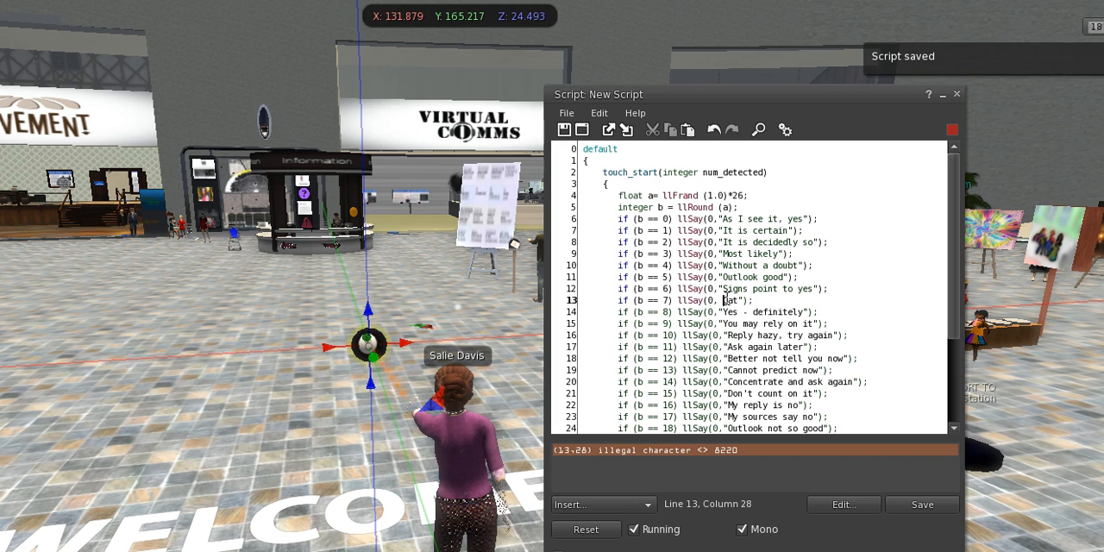
Replace the curly opening quote before "If that's what you want" with a straight quote, then save and close the ball's script.
{"action": "left_click", "coordinate": [919, 506]}
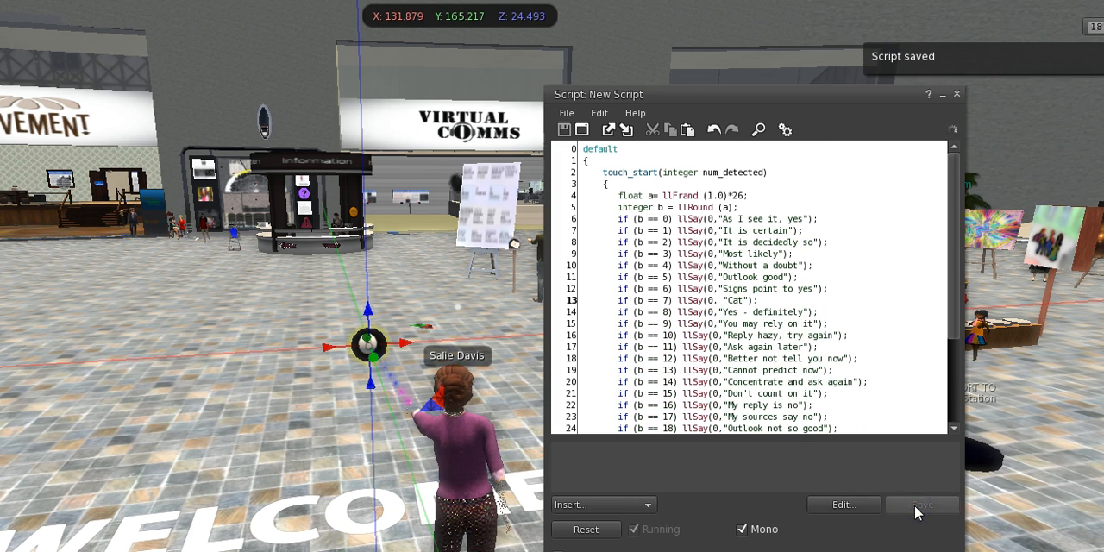
{"action": "left_click", "coordinate": [730, 422]}
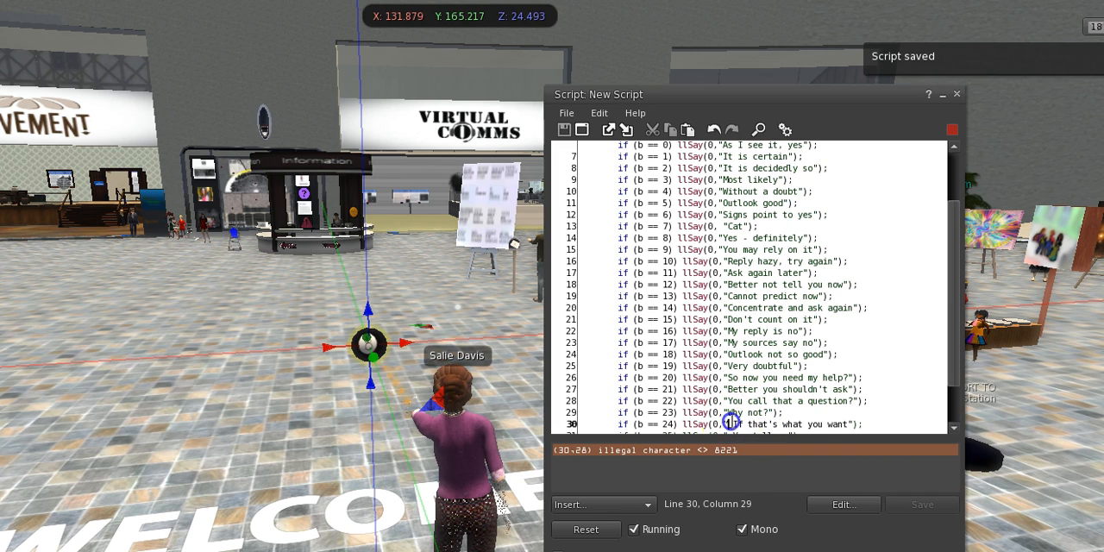
{"action": "key", "text": "BackSpace"}
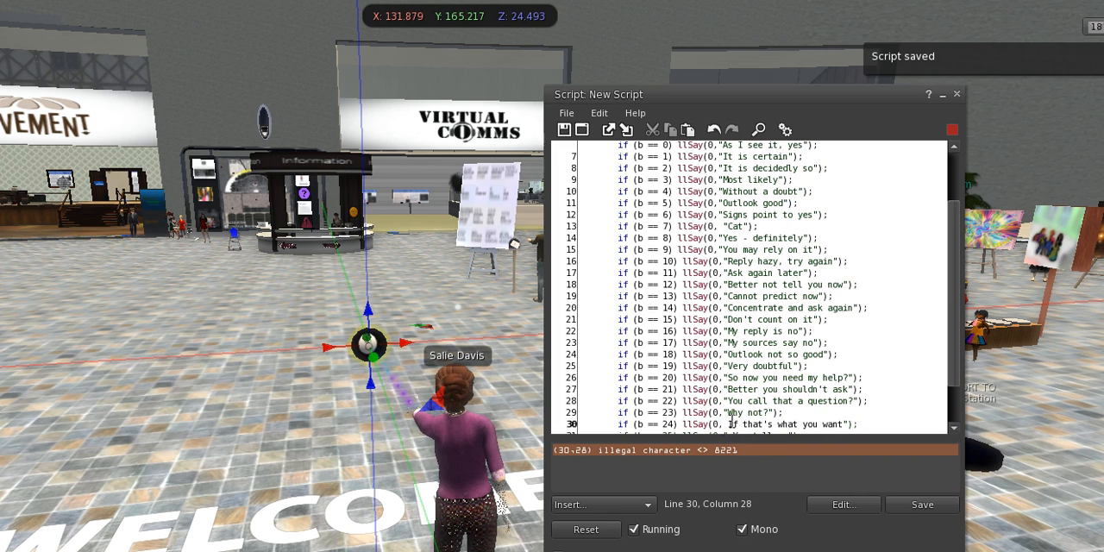
{"action": "type", "text": "\""}
{"action": "left_click", "coordinate": [912, 507]}
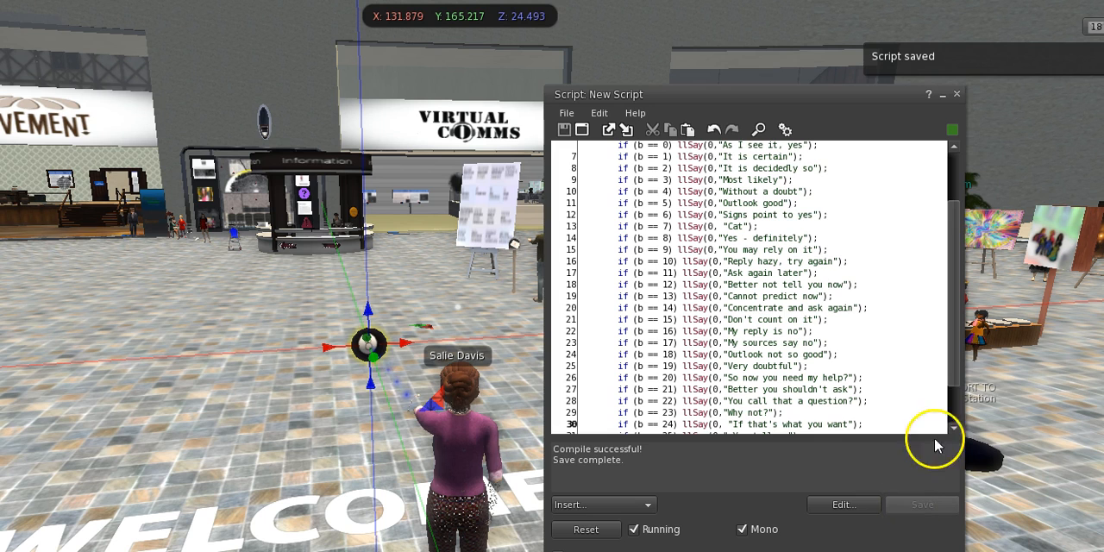
{"action": "left_click_drag", "start_coordinate": [955, 362], "coordinate": [959, 416]}
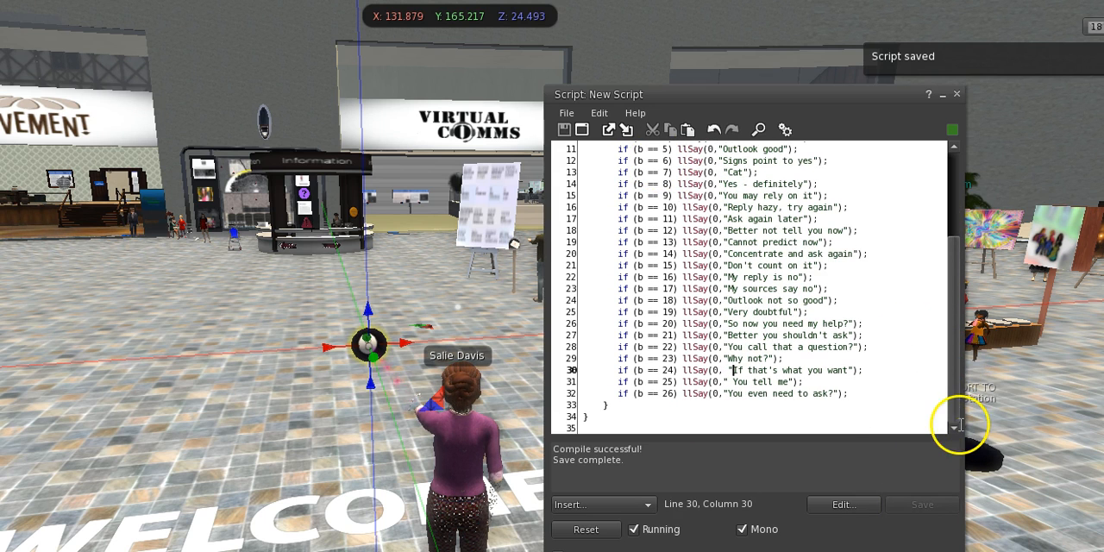
{"action": "left_click", "coordinate": [956, 95]}
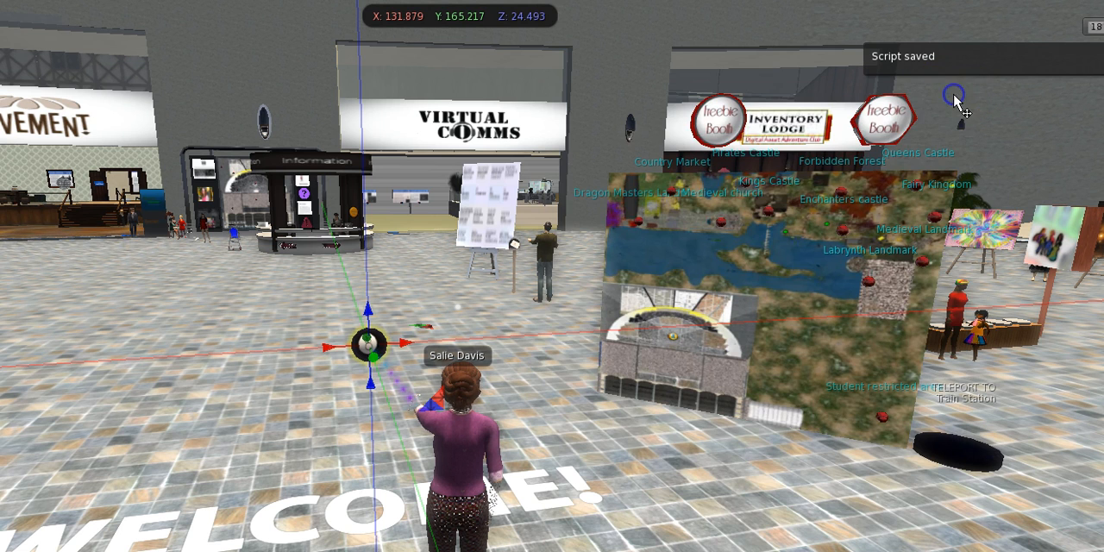
Add and save a second script in the ball with llSetText("Ask a Question \n Touch the Magic 8-Ball", <1,1,1>, 1) under state_entry.
{"action": "right_click", "coordinate": [369, 343]}
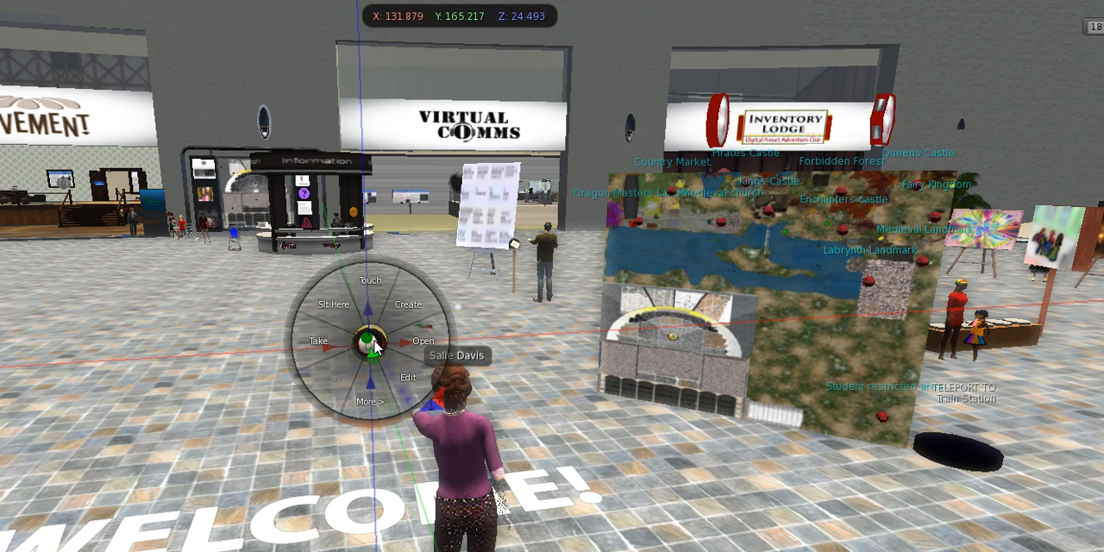
{"action": "left_click", "coordinate": [402, 380]}
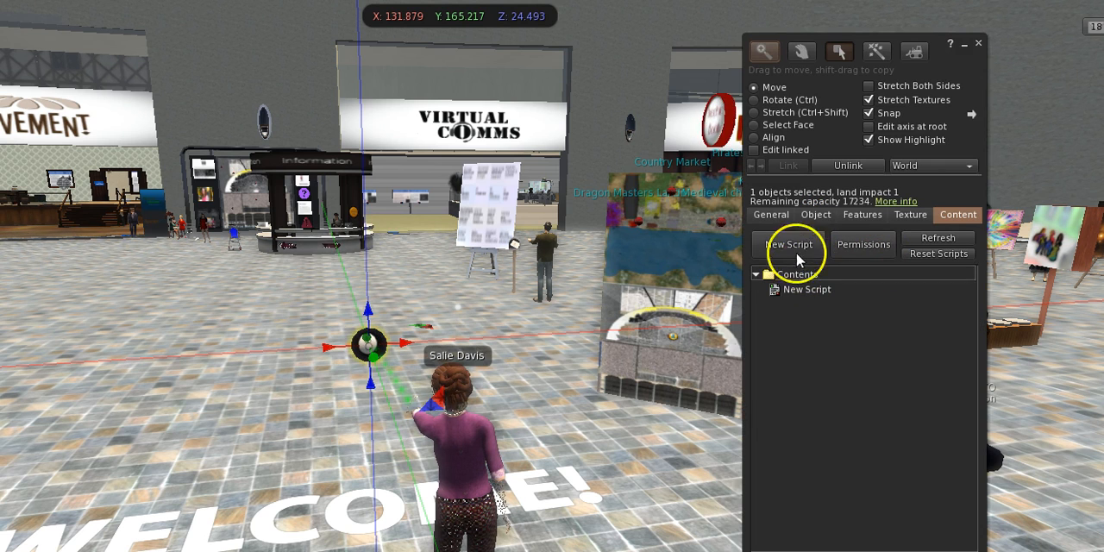
{"action": "left_click", "coordinate": [790, 244]}
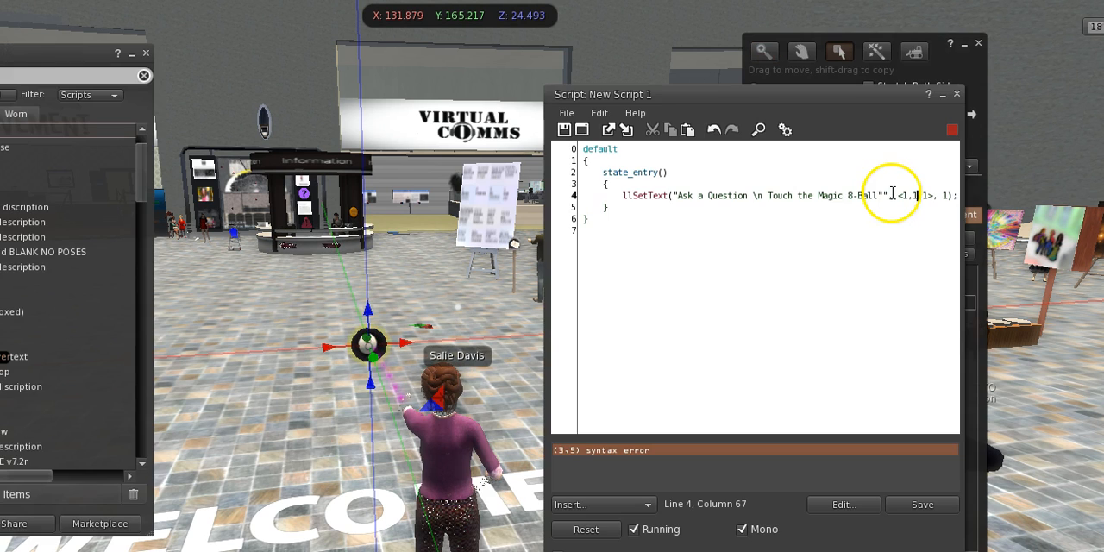
{"action": "type", "text": ","}
{"action": "left_click", "coordinate": [916, 504]}
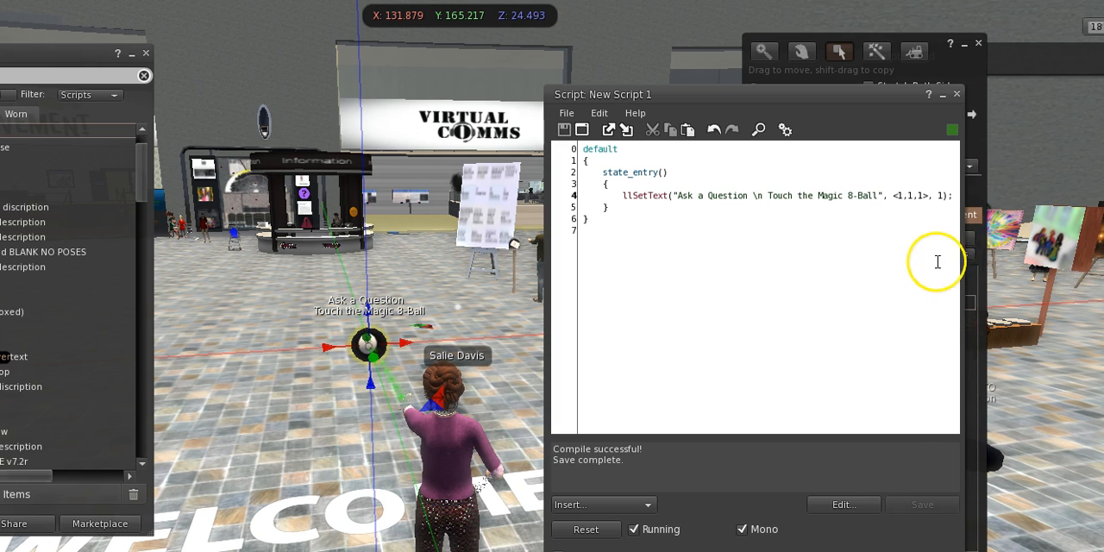
Set the green value of the llSetText colour vector to .5 and save the script.
{"action": "left_click", "coordinate": [912, 197]}
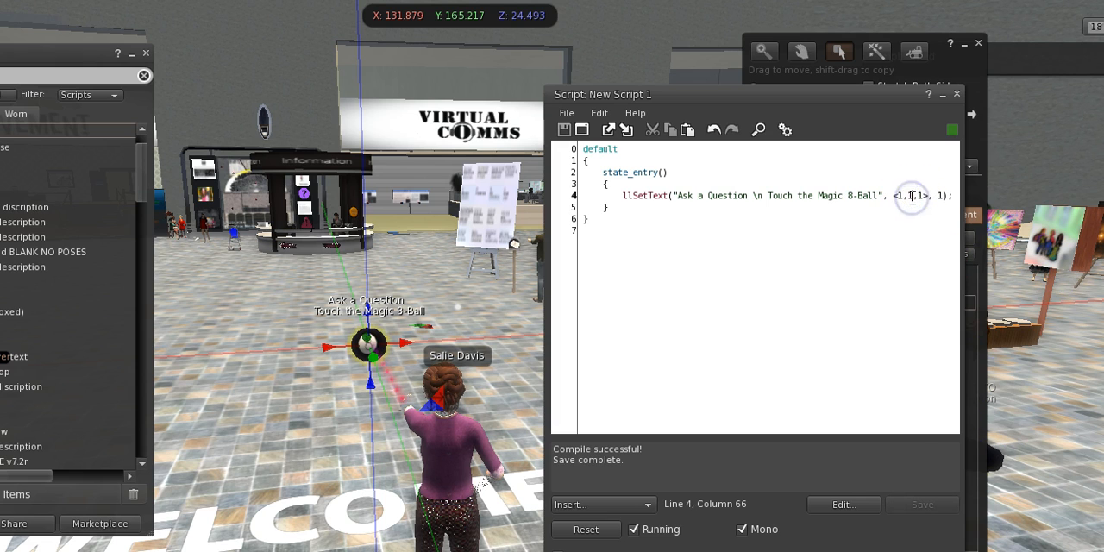
{"action": "key", "text": "Delete"}
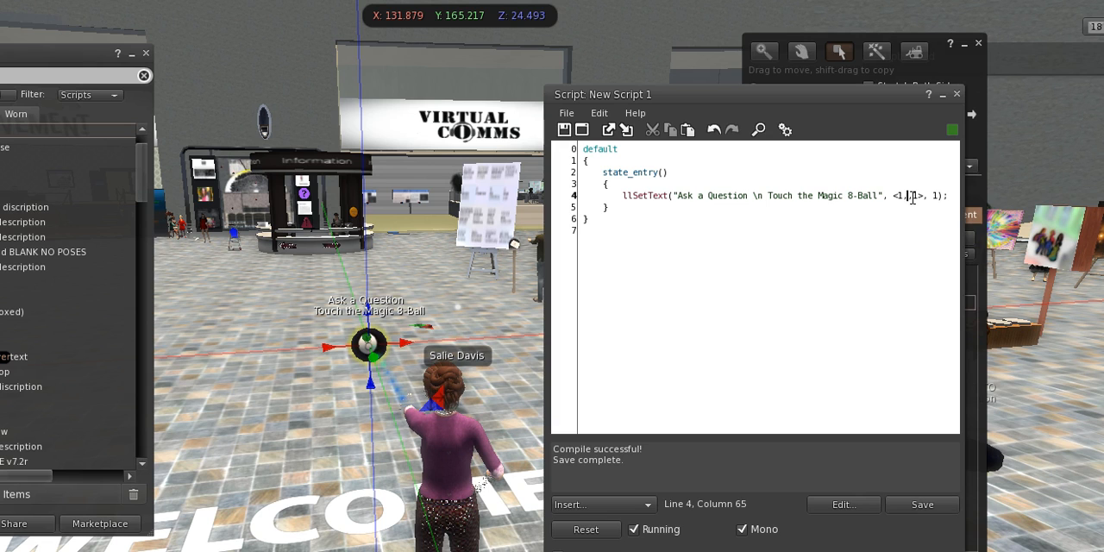
{"action": "type", "text": "5"}
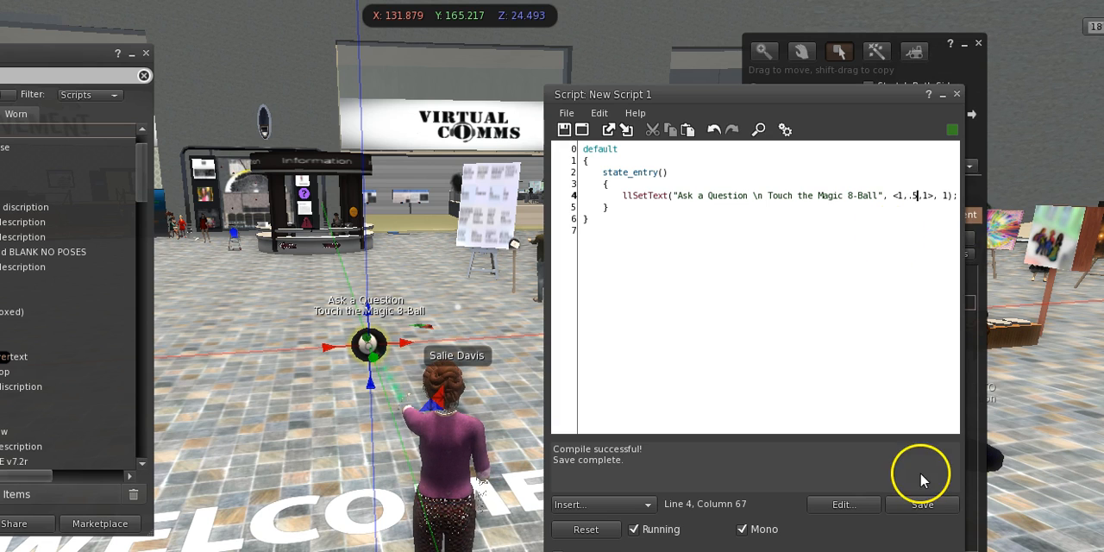
{"action": "left_click", "coordinate": [919, 506]}
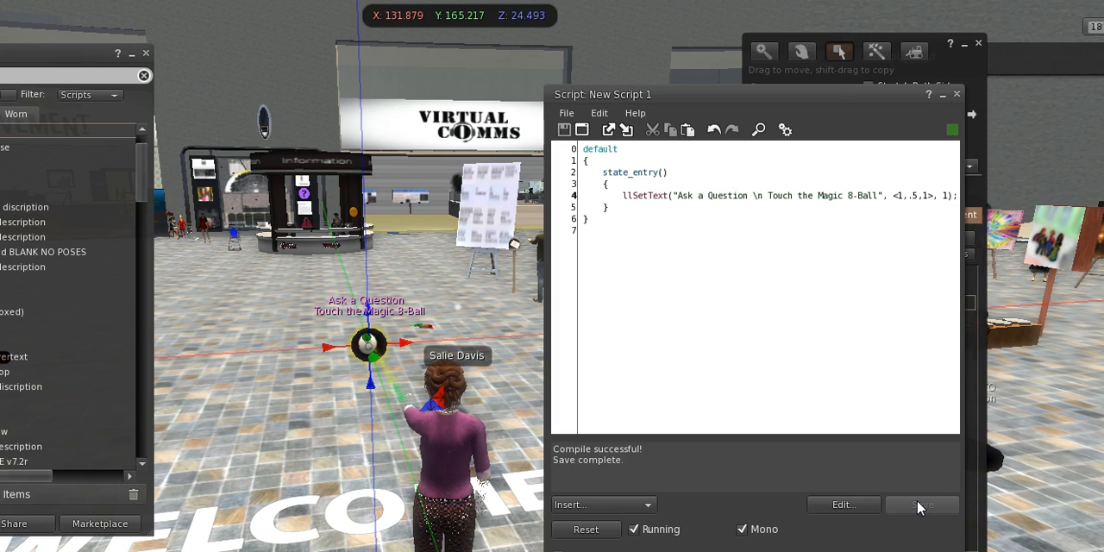
Set the red value of the llSetText colour vector to 1.5, then save the script and close it along with the inventory.
{"action": "left_click", "coordinate": [908, 195]}
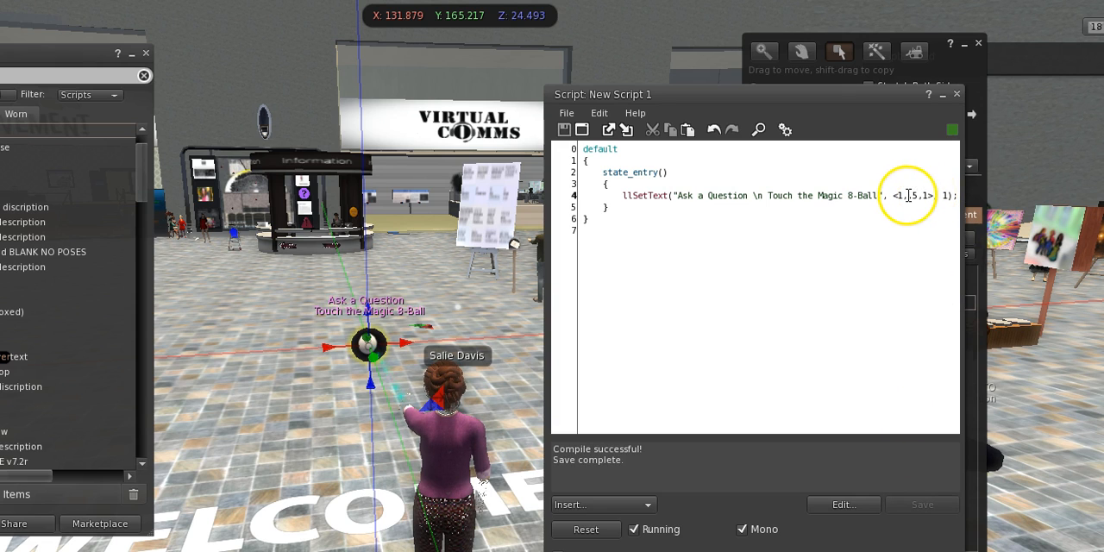
{"action": "left_click", "coordinate": [903, 195]}
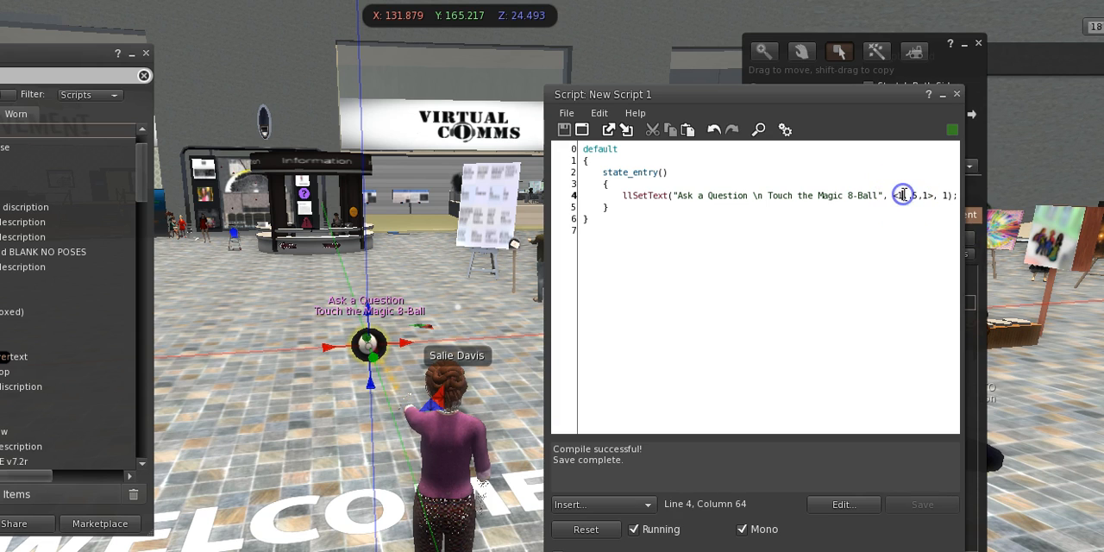
{"action": "type", "text": ".5"}
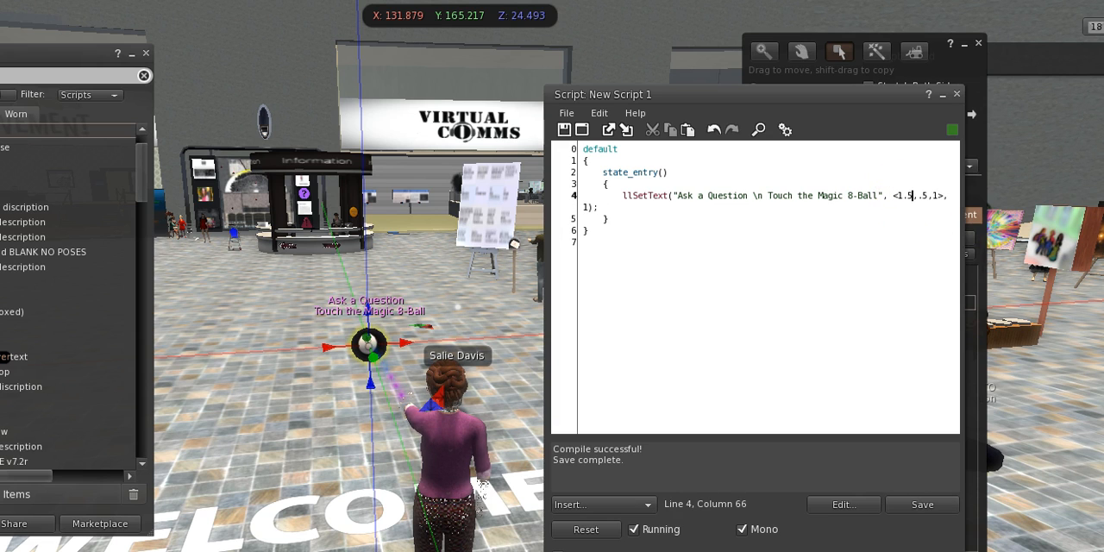
{"action": "left_click", "coordinate": [922, 503]}
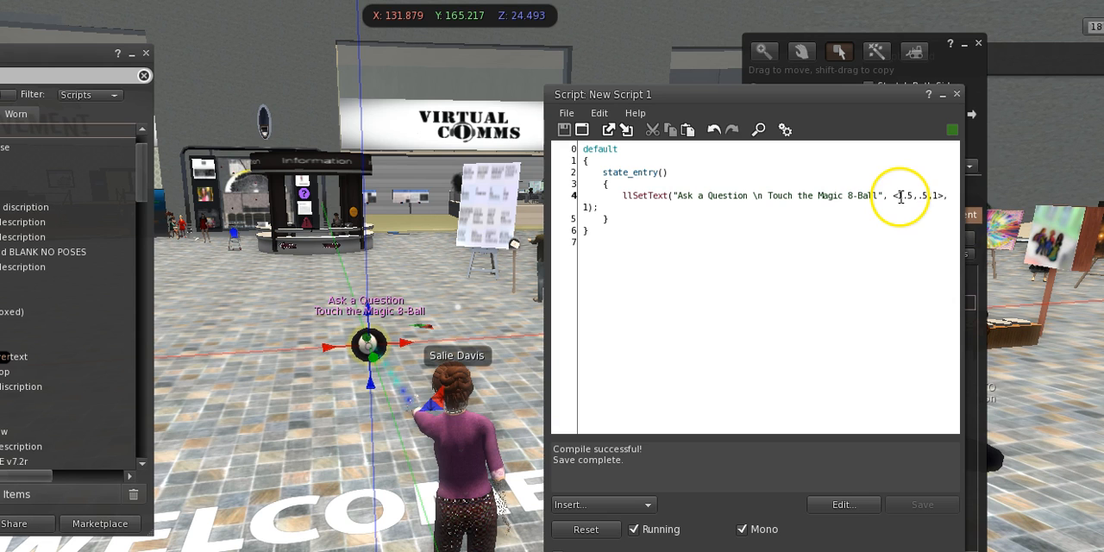
{"action": "left_click", "coordinate": [956, 94]}
{"action": "left_click", "coordinate": [146, 54]}
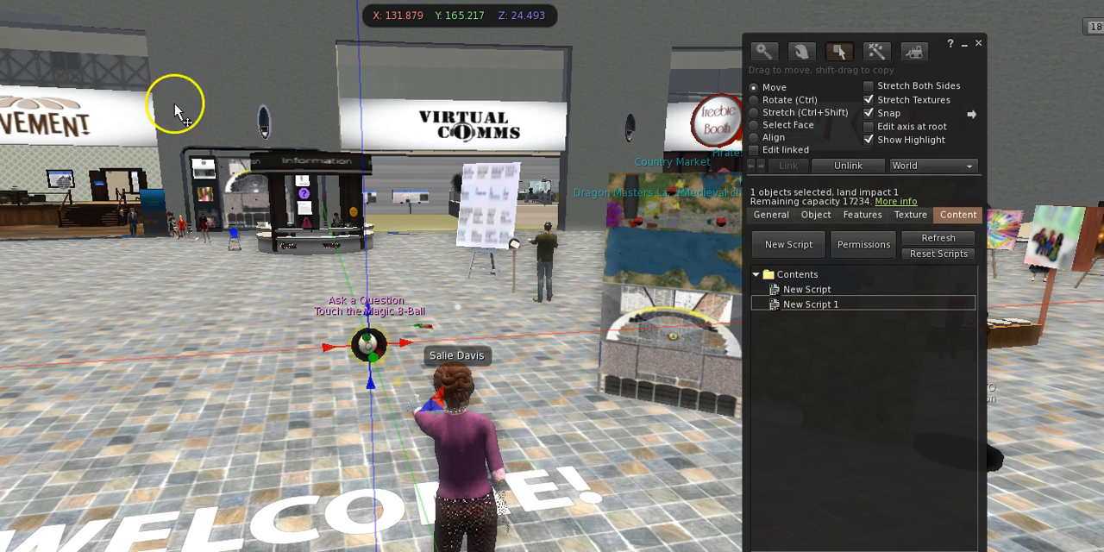
Rename "New Script 1" in the ball's contents to "hover text".
{"action": "right_click", "coordinate": [807, 307]}
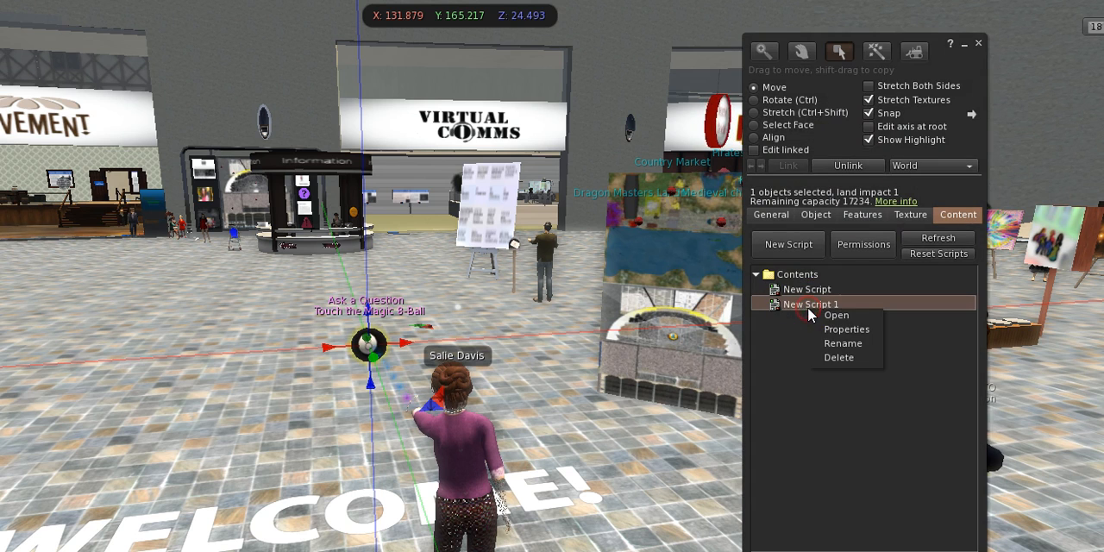
{"action": "left_click", "coordinate": [843, 343]}
{"action": "type", "text": "hover text"}
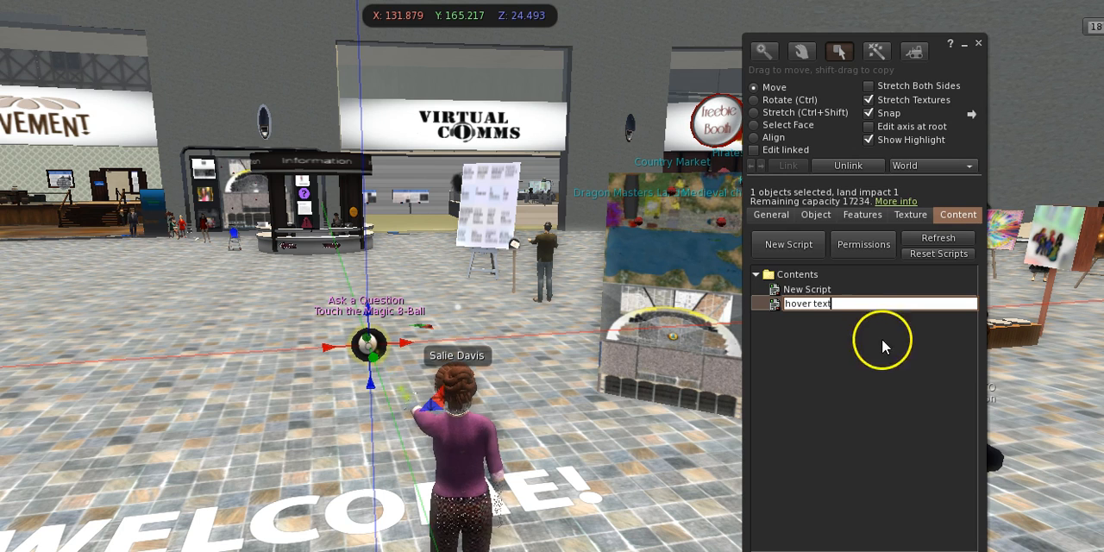
{"action": "left_click", "coordinate": [826, 292]}
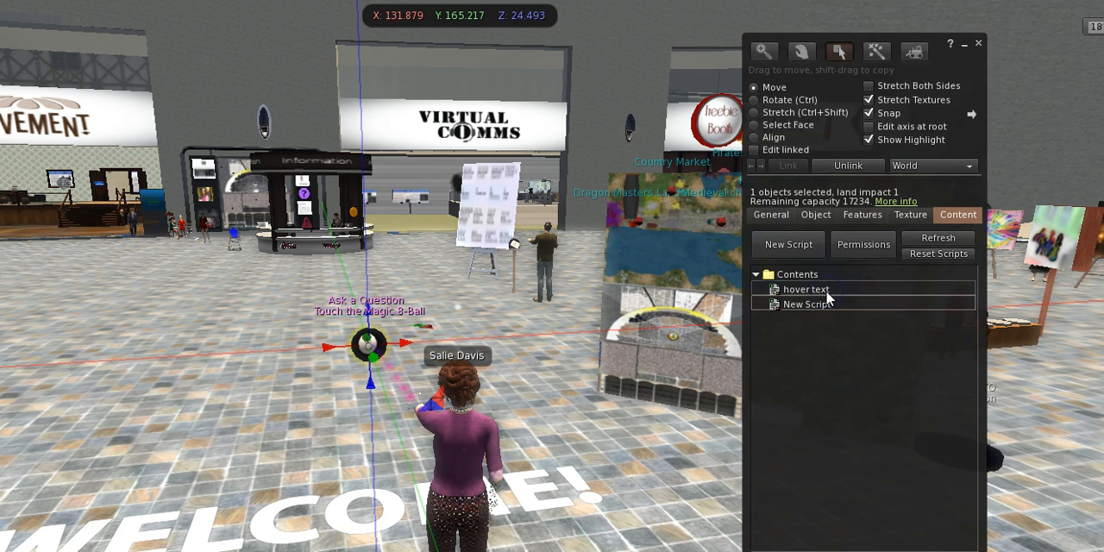
Rename the remaining "New Script" in the ball's contents to "random click speech" and finish editing the ball.
{"action": "right_click", "coordinate": [828, 293]}
{"action": "left_click", "coordinate": [802, 304]}
{"action": "right_click", "coordinate": [807, 306]}
{"action": "left_click", "coordinate": [841, 337]}
{"action": "type", "text": "random c"}
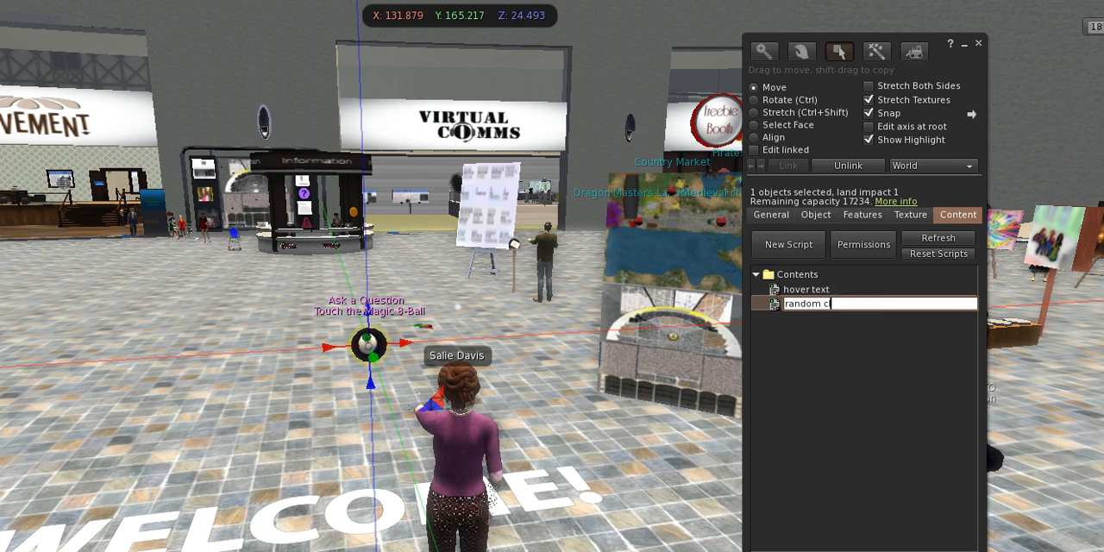
{"action": "type", "text": "lick speed"}
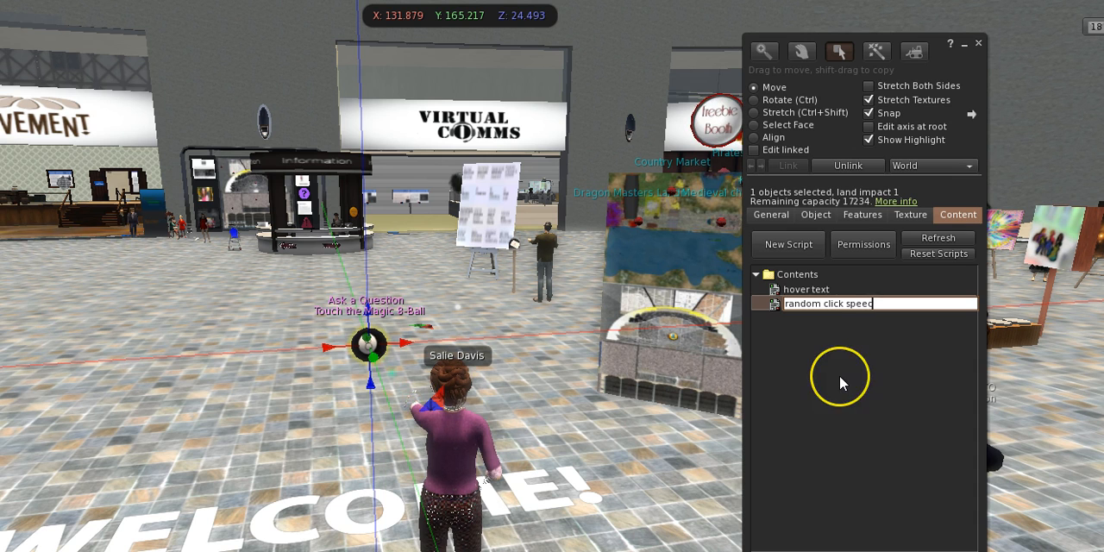
{"action": "left_click", "coordinate": [978, 42]}
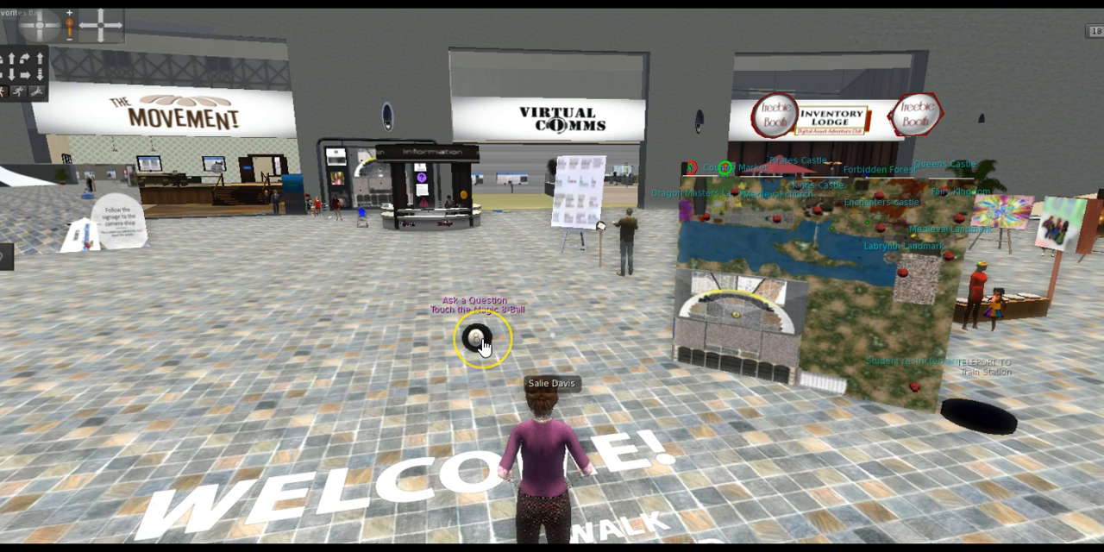
Touch the Magic 8 ball repeatedly to test its random answers in local chat.
{"action": "left_click", "coordinate": [479, 341]}
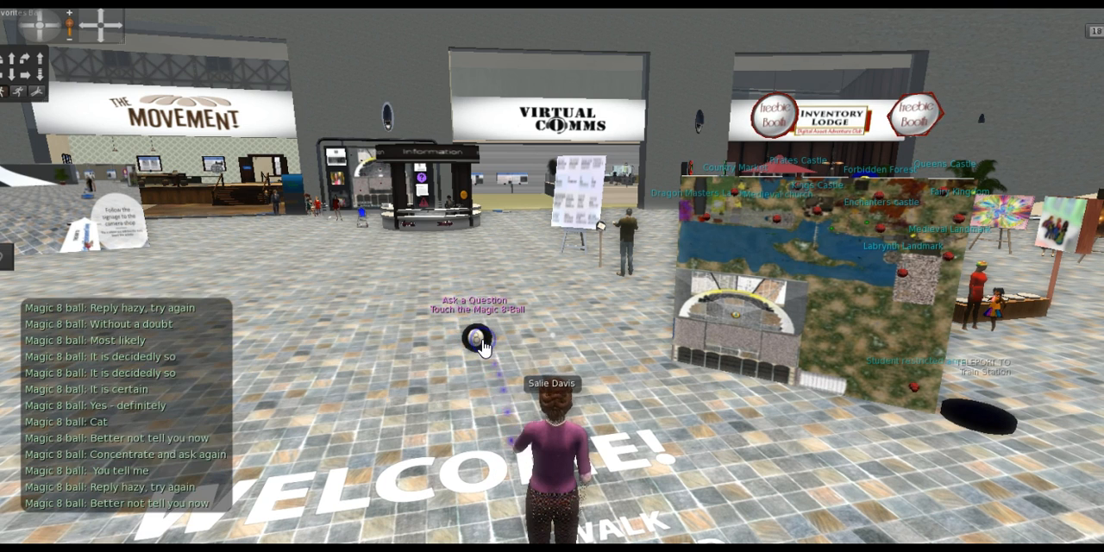
{"action": "left_click", "coordinate": [482, 341]}
{"action": "left_click", "coordinate": [482, 342]}
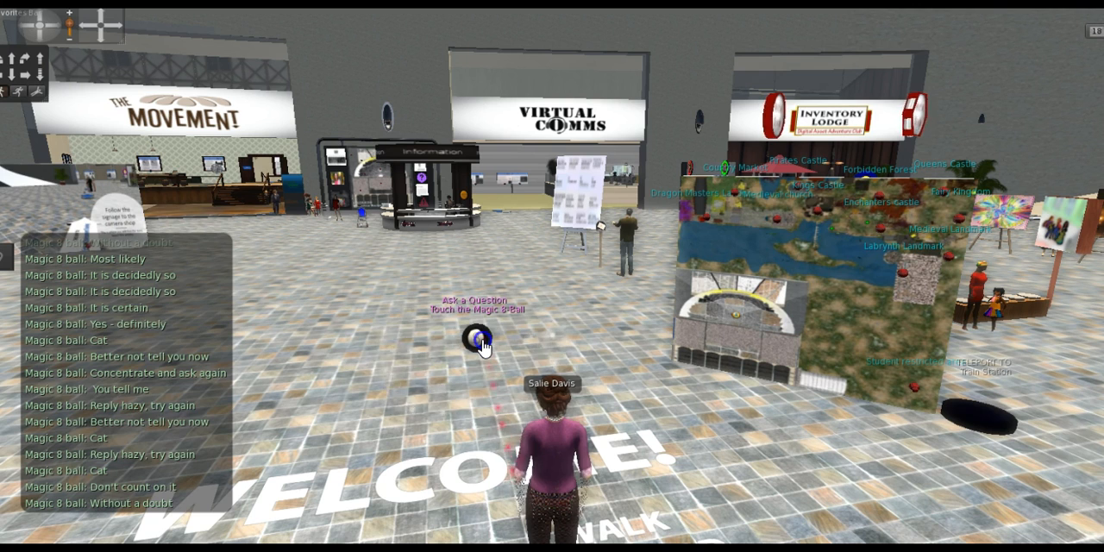
{"action": "left_click", "coordinate": [482, 342]}
{"action": "left_click", "coordinate": [482, 341]}
{"action": "left_click", "coordinate": [482, 341]}
{"action": "left_click", "coordinate": [482, 341]}
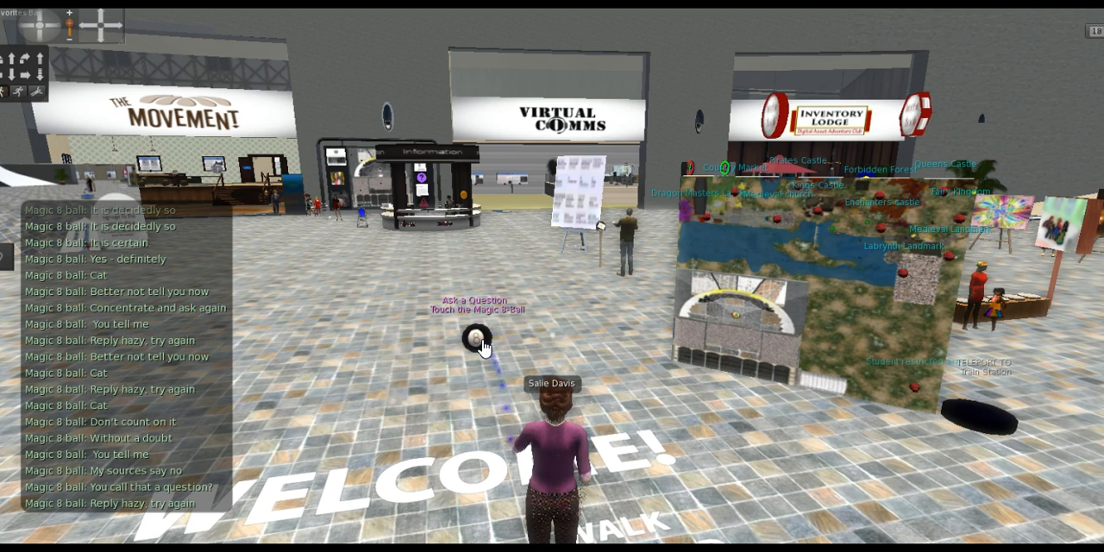
{"action": "left_click", "coordinate": [482, 342]}
{"action": "left_click", "coordinate": [482, 342]}
{"action": "left_click", "coordinate": [482, 342]}
{"action": "left_click", "coordinate": [482, 342]}
{"action": "left_click", "coordinate": [482, 341]}
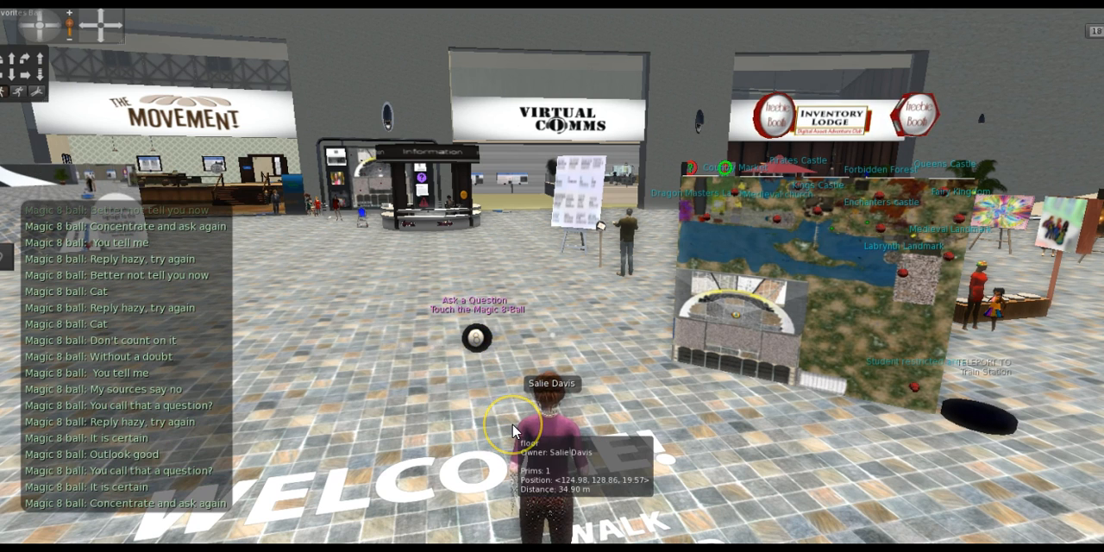